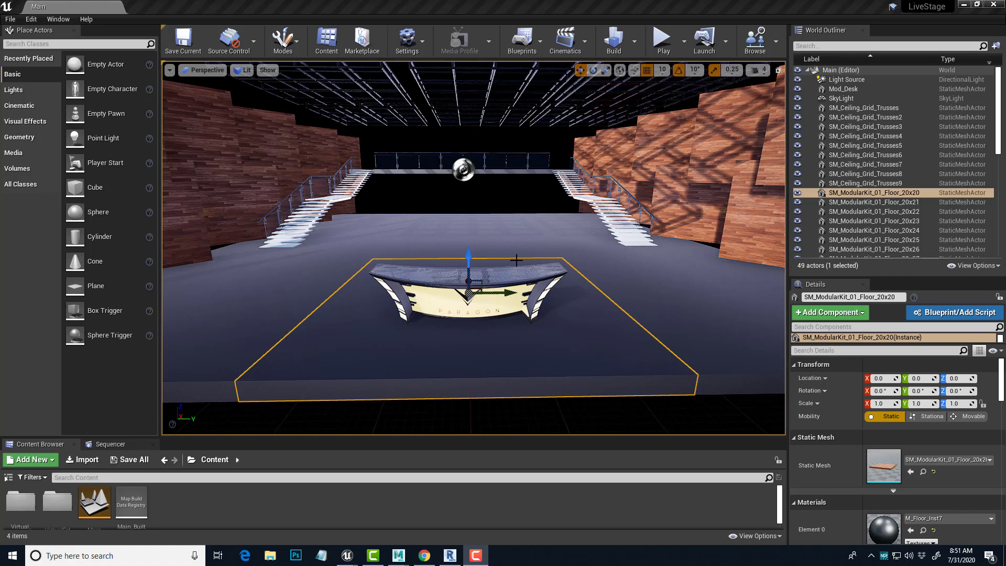
pyautogui.keyDown('alt'); pyautogui.moveTo(617, 292); pyautogui.dragTo(639, 303); pyautogui.keyUp('alt')
pyautogui.keyDown('alt'); pyautogui.moveTo(592, 265); pyautogui.dragTo(555, 309); pyautogui.keyUp('alt')
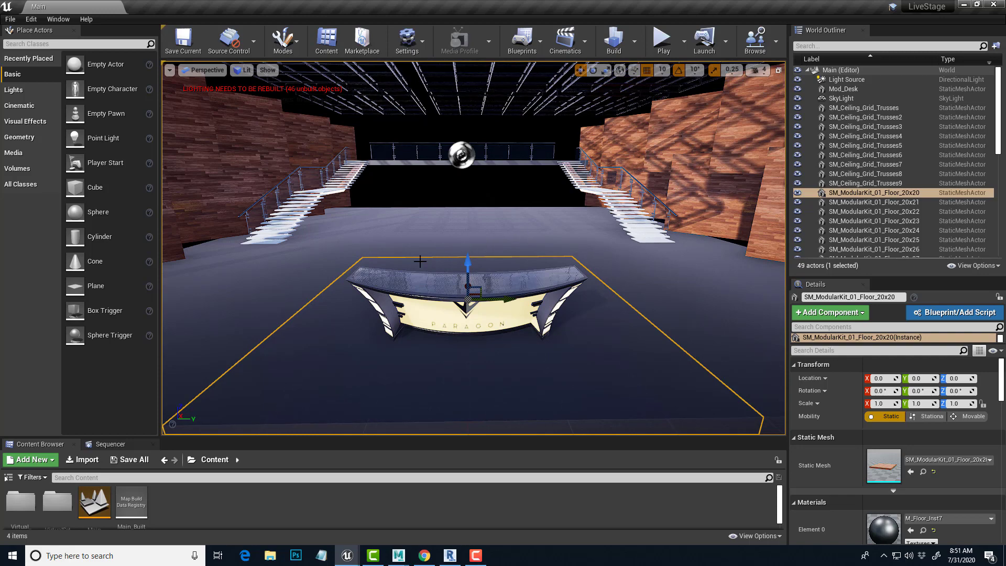
pyautogui.moveTo(550, 355)
pyautogui.keyDown('alt'); pyautogui.mouseDown()
pyautogui.moveTo(547, 340)
pyautogui.moveTo(514, 342)
pyautogui.moveTo(549, 350)
pyautogui.mouseUp(); pyautogui.keyUp('alt')
pyautogui.moveTo(549, 351); pyautogui.dragTo(565, 362, button='right')
pyautogui.keyDown('alt'); pyautogui.moveTo(550, 351); pyautogui.dragTo(524, 352); pyautogui.keyUp('alt')
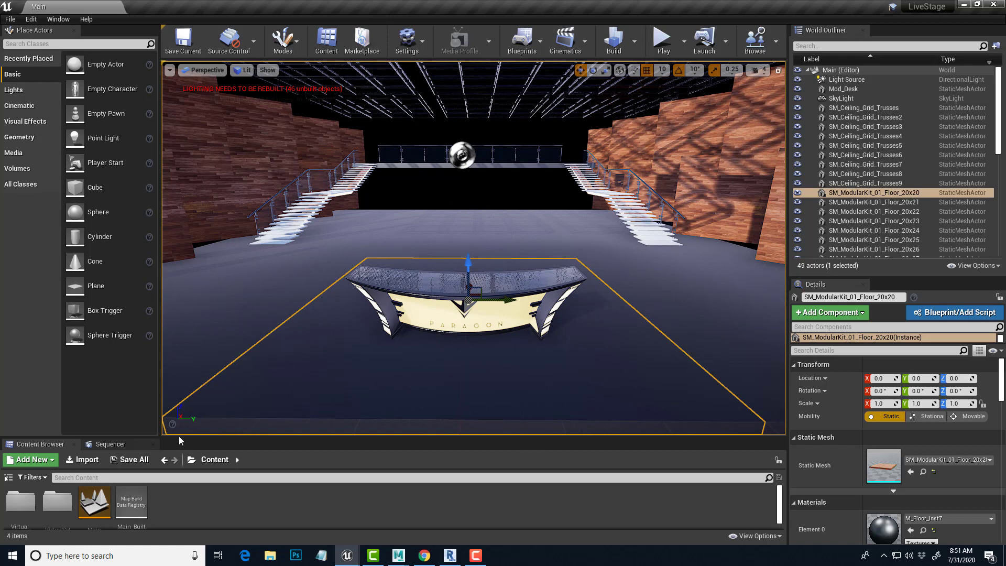
# Step: Enlarge the asset browsing area and open the Props folder inside Virtual_Studio_Kit's Meshes folder
pyautogui.moveTo(157, 438); pyautogui.dragTo(157, 389)
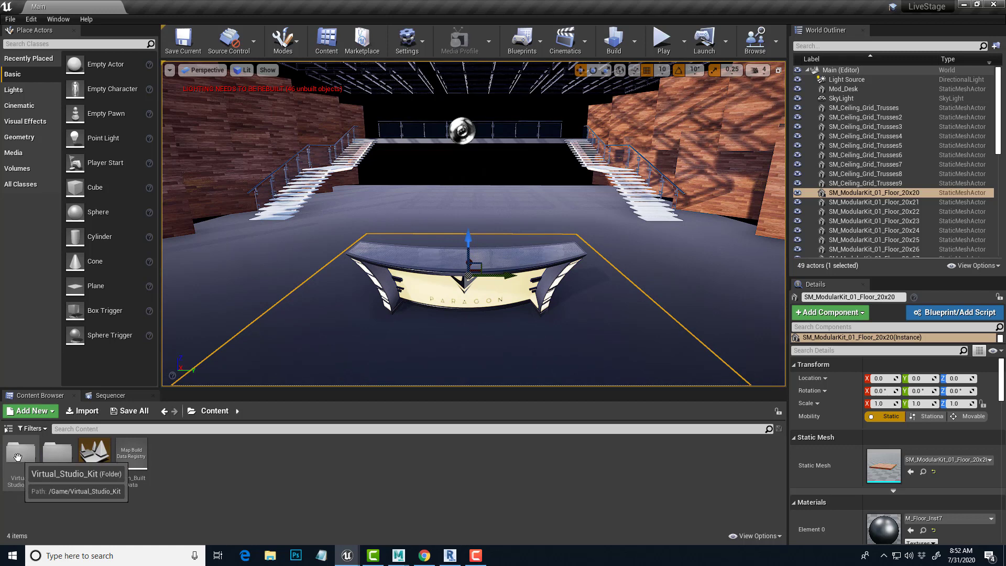
pyautogui.click(17, 456)
pyautogui.doubleClick(18, 456)
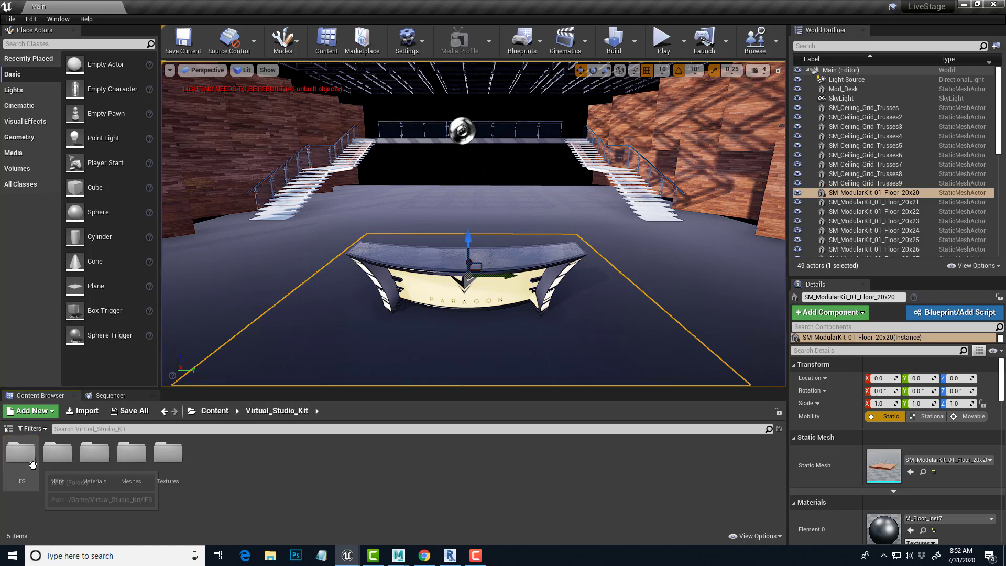
pyautogui.doubleClick(131, 455)
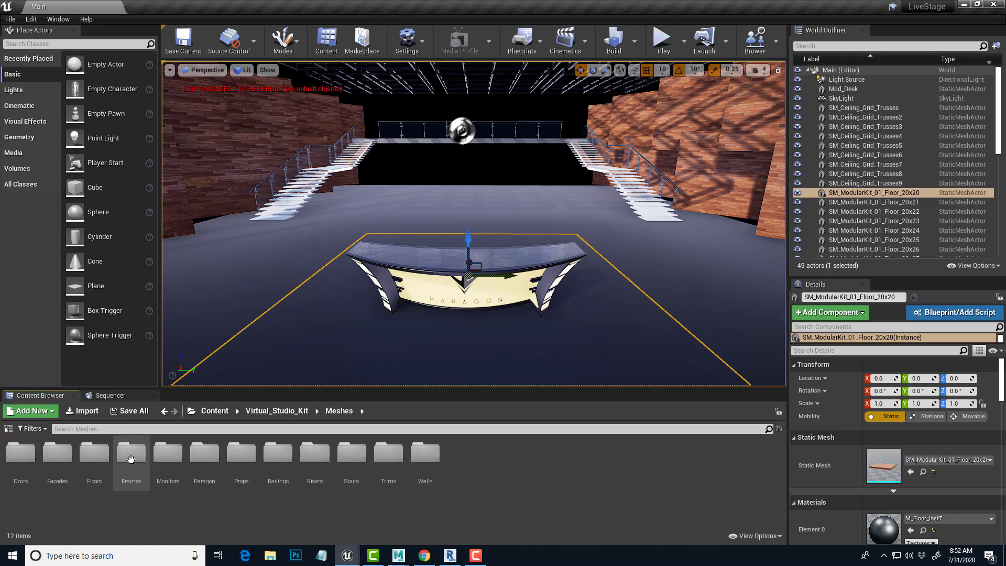
pyautogui.click(238, 454)
pyautogui.doubleClick(237, 454)
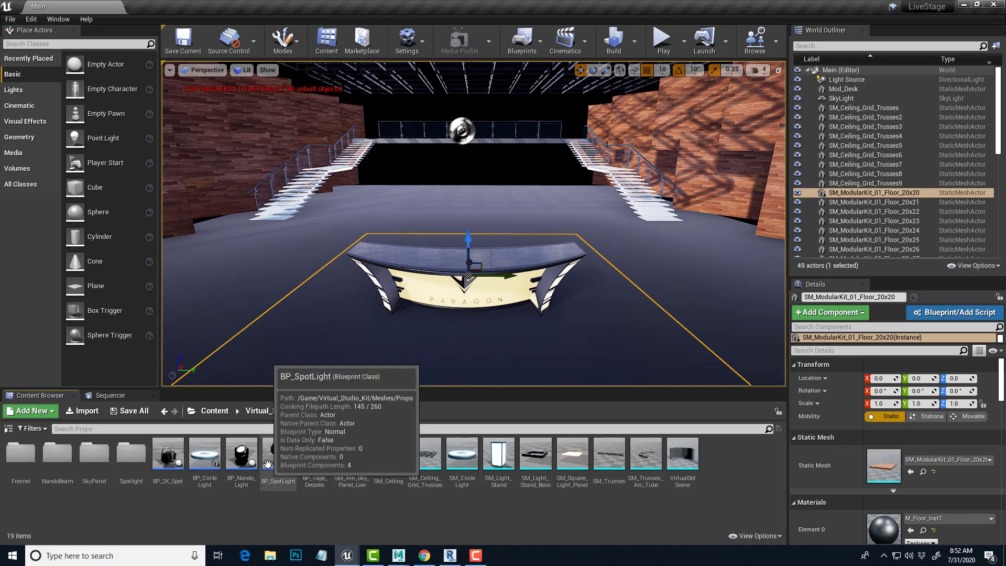
# Step: Place BP_SpotLight on the stage beside the desk, shift it to Y -310, and rotate it to -90° about the vertical axis
pyautogui.moveTo(271, 460); pyautogui.dragTo(289, 186)
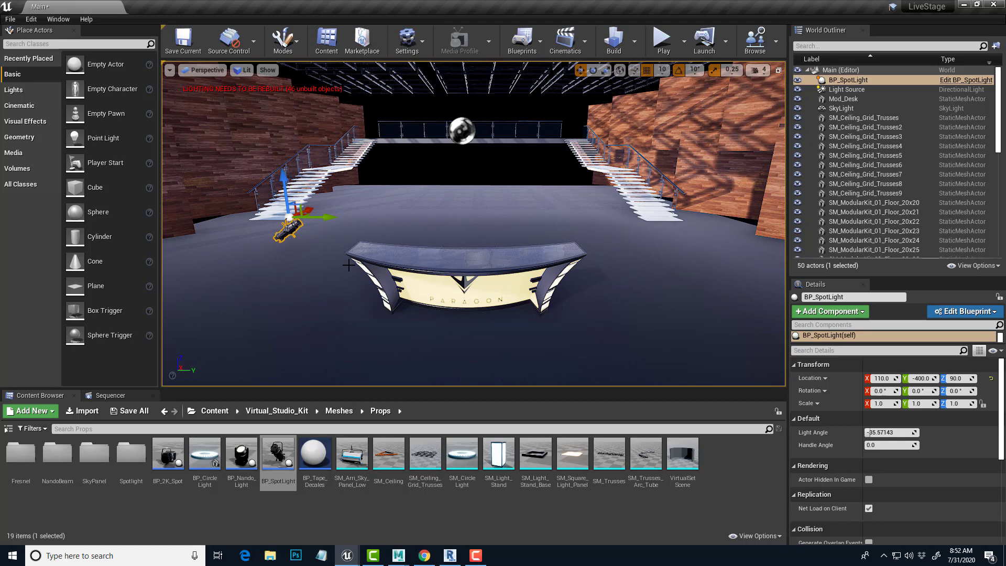
pyautogui.keyDown('alt'); pyautogui.moveTo(287, 273); pyautogui.dragTo(309, 273); pyautogui.keyUp('alt')
pyautogui.moveTo(289, 227)
pyautogui.mouseDown()
pyautogui.moveTo(335, 223)
pyautogui.moveTo(285, 230)
pyautogui.mouseUp()
pyautogui.press('e')
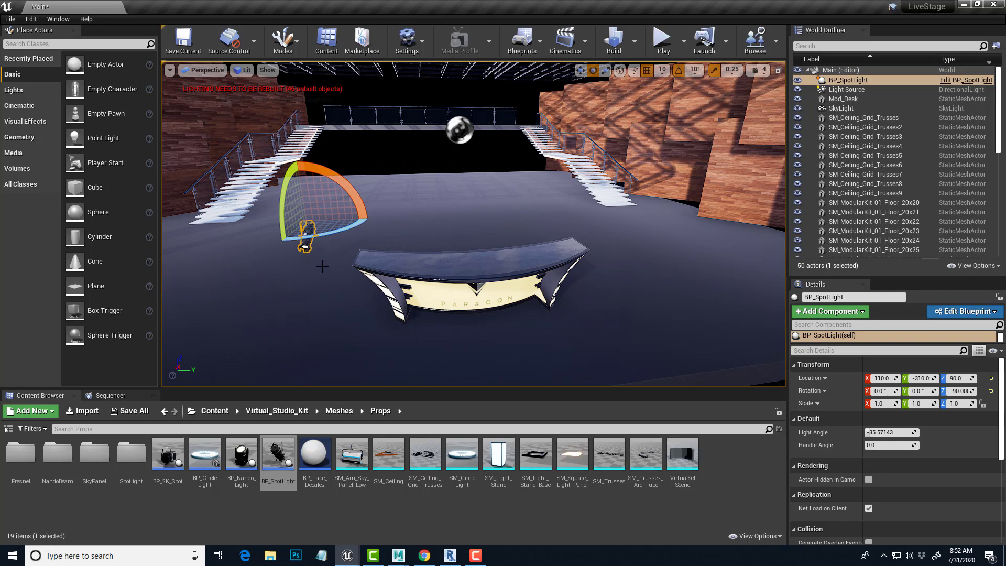
pyautogui.scroll(4, 323, 266)
pyautogui.scroll(-6, 259, 284)
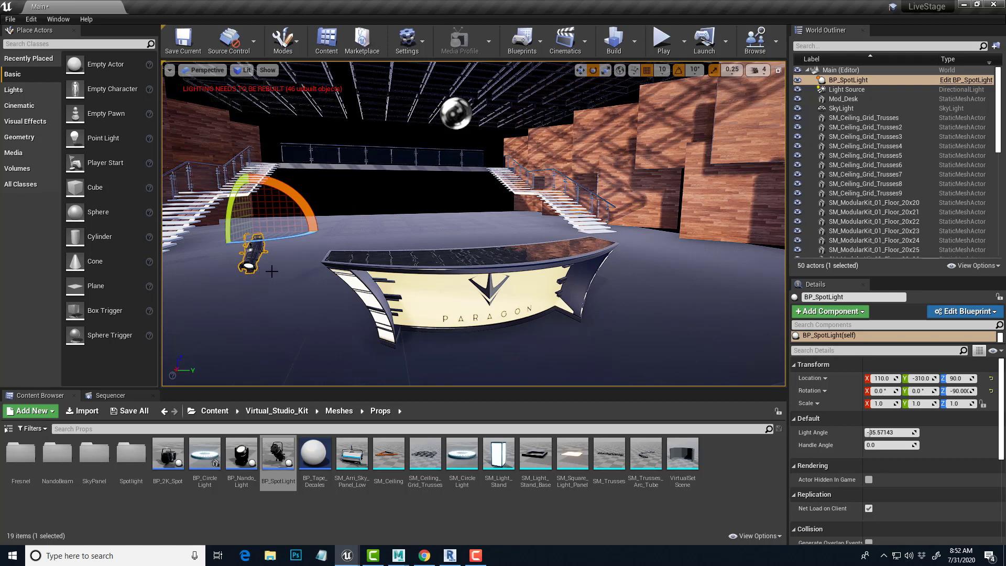
pyautogui.moveTo(268, 268)
pyautogui.keyDown('alt'); pyautogui.mouseDown()
pyautogui.moveTo(295, 269)
pyautogui.moveTo(270, 255)
pyautogui.moveTo(258, 262)
pyautogui.mouseUp(); pyautogui.keyUp('alt')
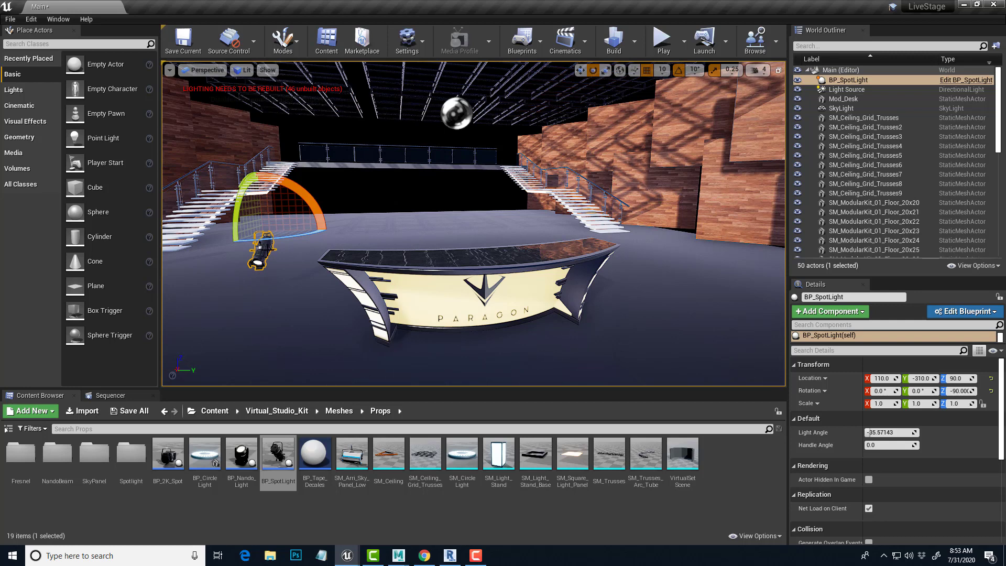
# Step: Raise the spotlight above the desk to Y -130, Z 300, and delete it from the level
pyautogui.press('w')
pyautogui.moveTo(258, 199); pyautogui.dragTo(411, 183)
pyautogui.moveTo(371, 147); pyautogui.dragTo(372, 98)
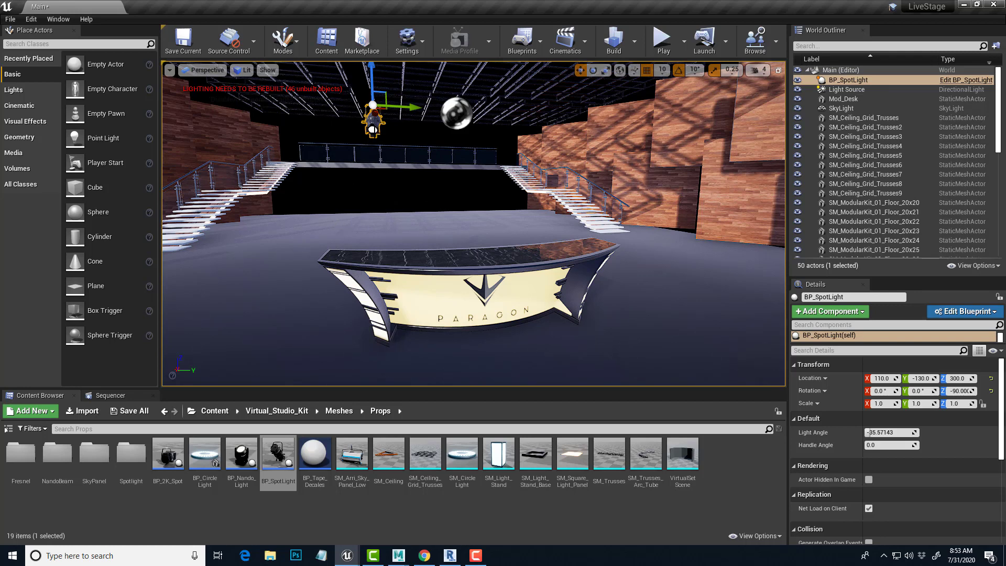
pyautogui.press('Delete')
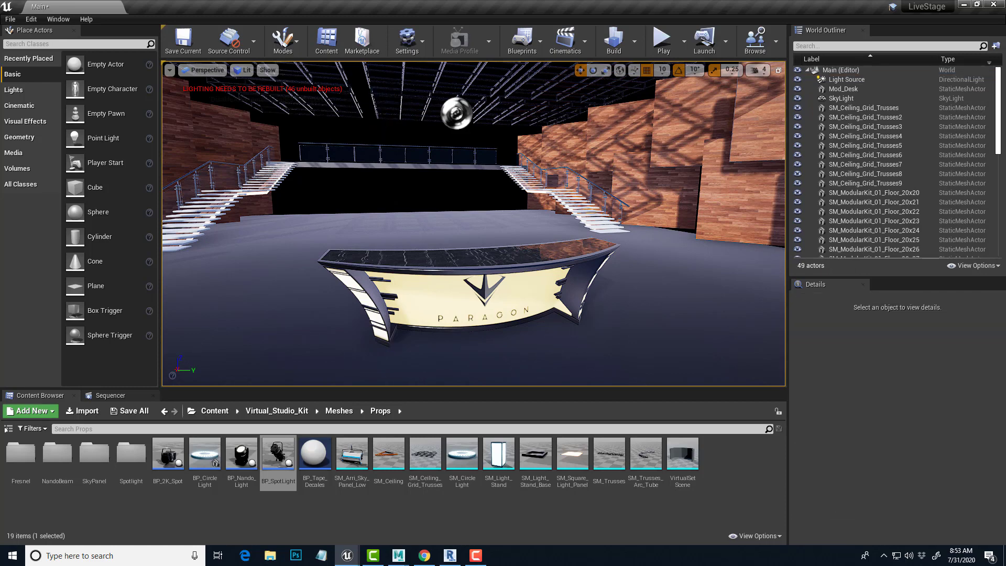
pyautogui.keyDown('alt'); pyautogui.moveTo(386, 227); pyautogui.dragTo(370, 245); pyautogui.keyUp('alt')
pyautogui.scroll(3, 388, 231)
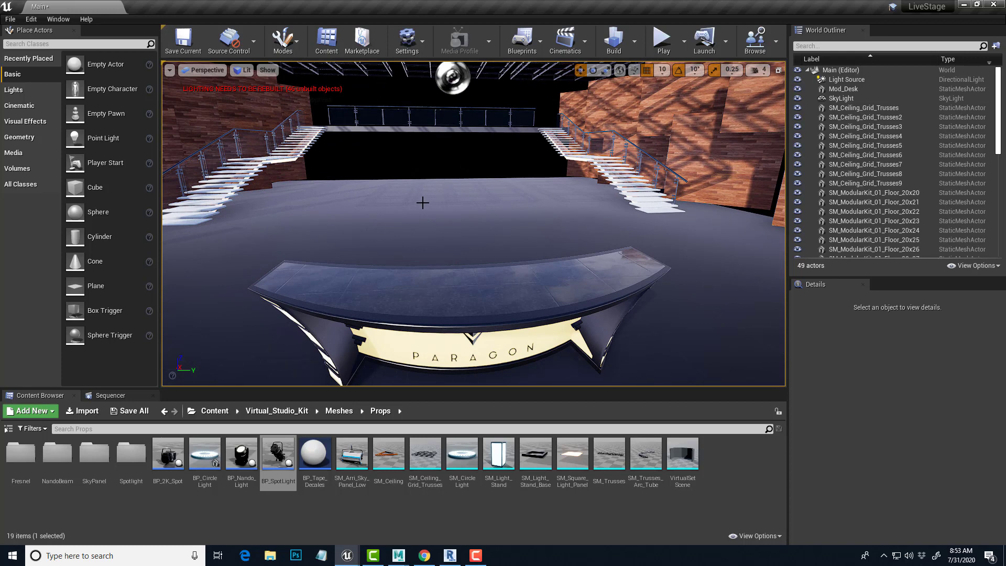
pyautogui.moveTo(333, 202); pyautogui.dragTo(332, 202, button='right')
pyautogui.moveTo(362, 269); pyautogui.dragTo(362, 269, button='right')
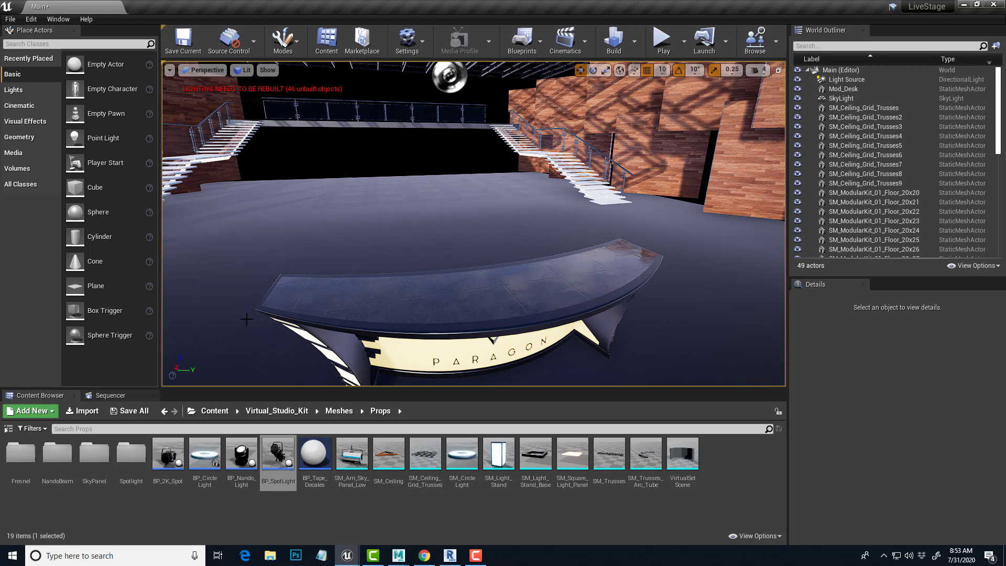
pyautogui.click(265, 235)
pyautogui.click(313, 221)
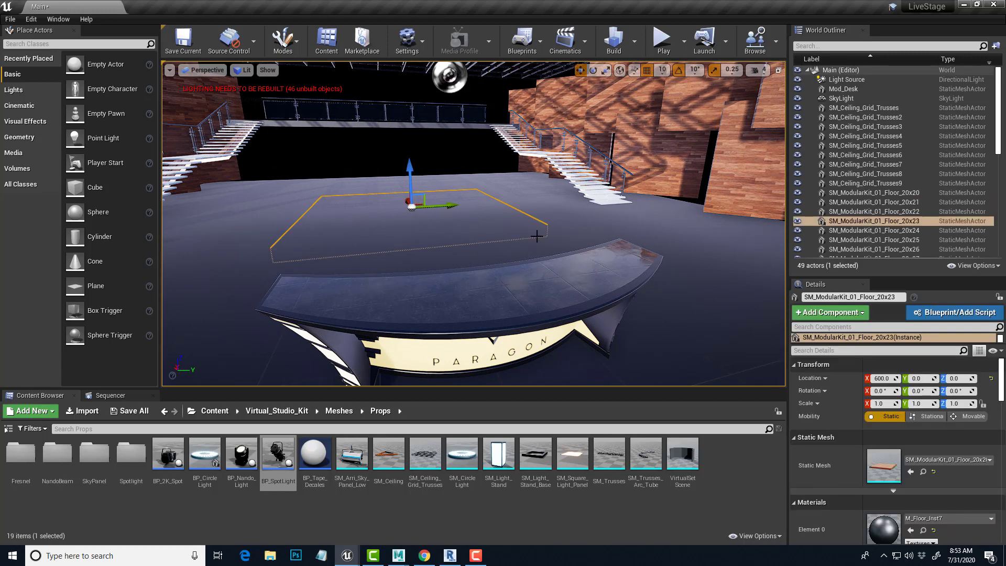
# Step: Place the SM_Facade_Cubes mesh from the kit's Facades folder on the stage floor behind the desk
pyautogui.click(297, 413)
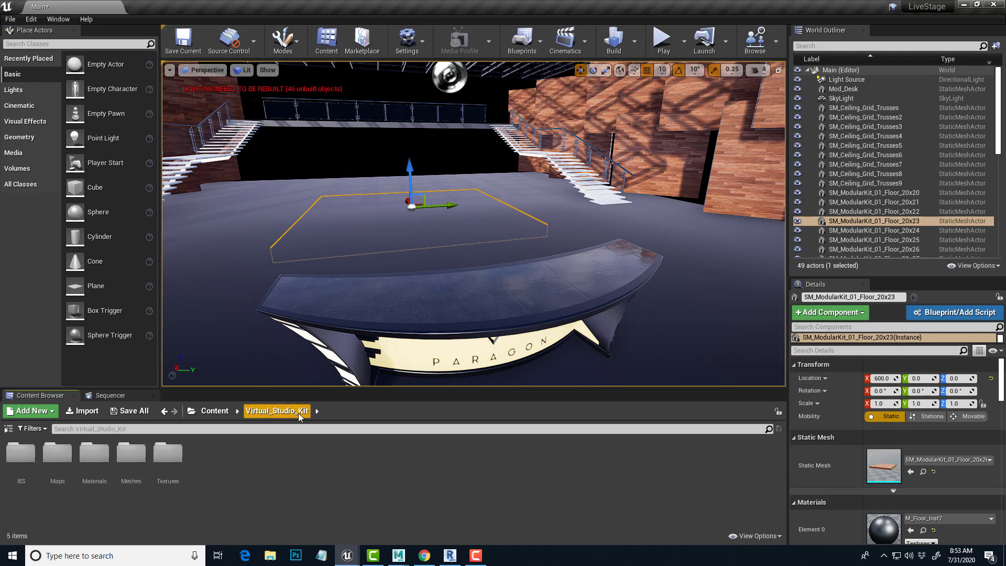
pyautogui.click(226, 232)
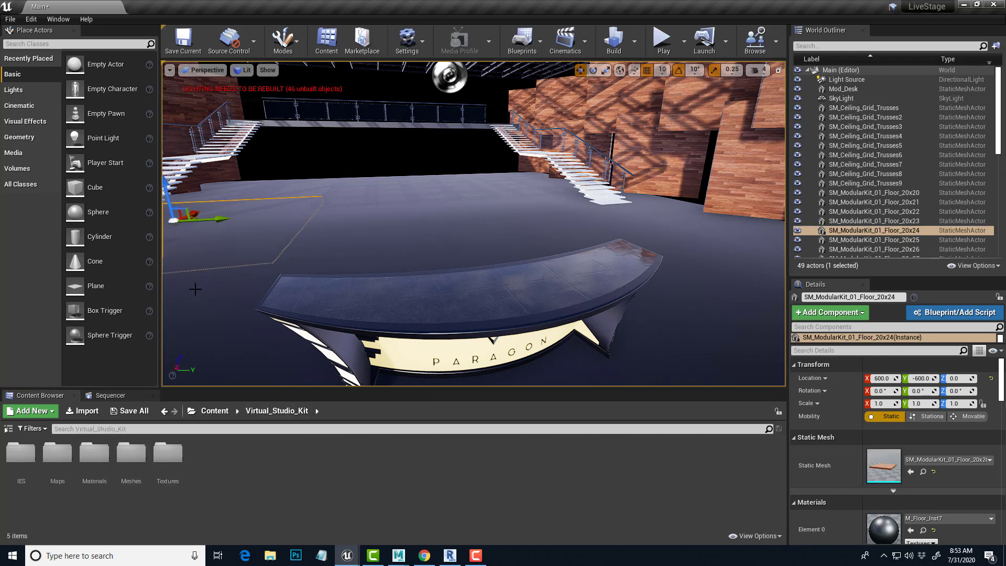
pyautogui.click(195, 288)
pyautogui.doubleClick(131, 451)
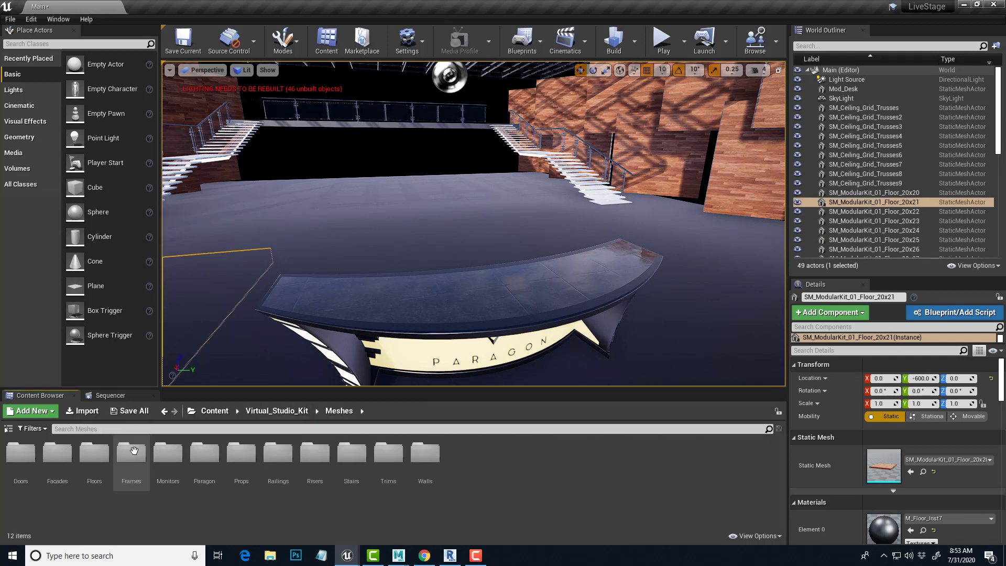
pyautogui.doubleClick(66, 457)
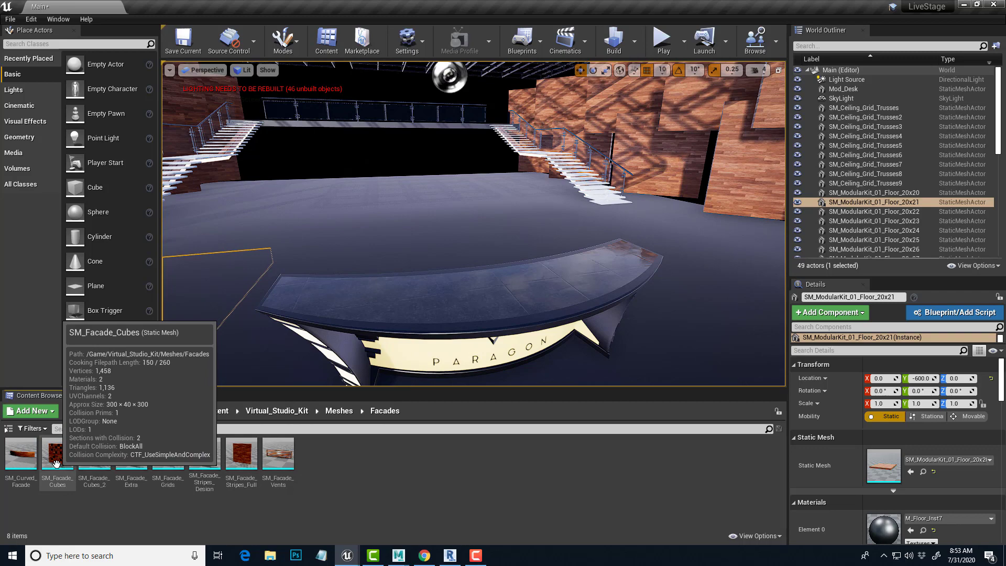
pyautogui.moveTo(55, 460); pyautogui.dragTo(279, 218)
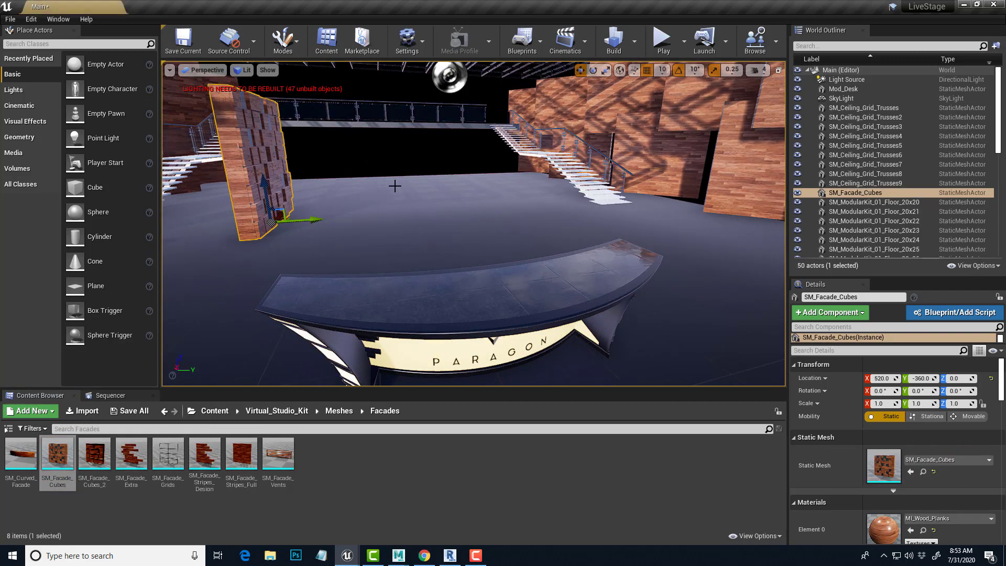
# Step: Examine the cube facade's front face and its inset panels up close
pyautogui.keyDown('alt'); pyautogui.moveTo(485, 165); pyautogui.dragTo(403, 186); pyautogui.keyUp('alt')
pyautogui.scroll(3, 505, 153)
pyautogui.scroll(2, 506, 153)
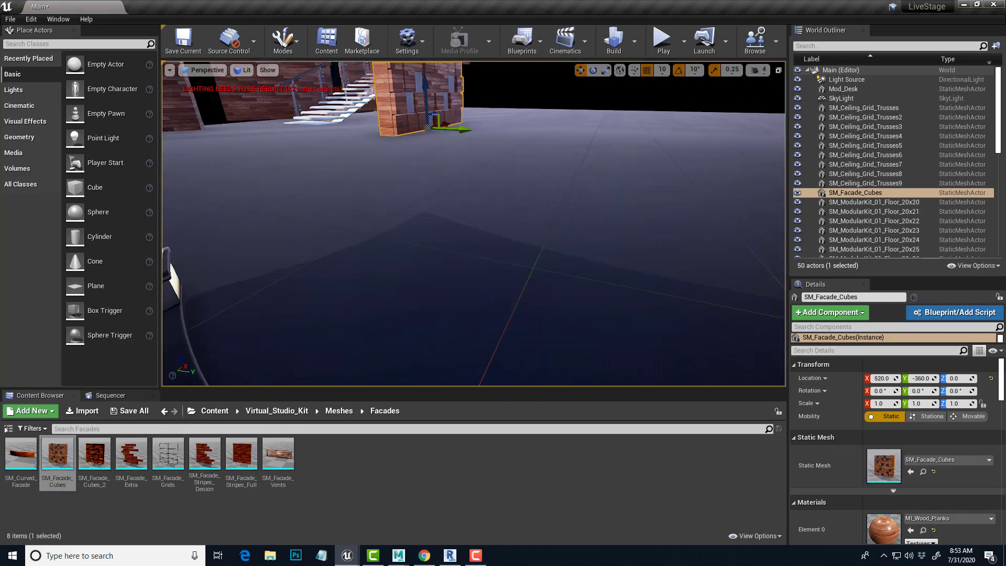
pyautogui.keyDown('alt'); pyautogui.moveTo(506, 154); pyautogui.dragTo(539, 215, button='middle'); pyautogui.keyUp('alt')
pyautogui.scroll(2, 538, 216)
pyautogui.scroll(-3, 539, 216)
pyautogui.keyDown('alt'); pyautogui.moveTo(539, 216); pyautogui.dragTo(552, 278); pyautogui.keyUp('alt')
pyautogui.scroll(2, 619, 240)
pyautogui.scroll(2, 552, 277)
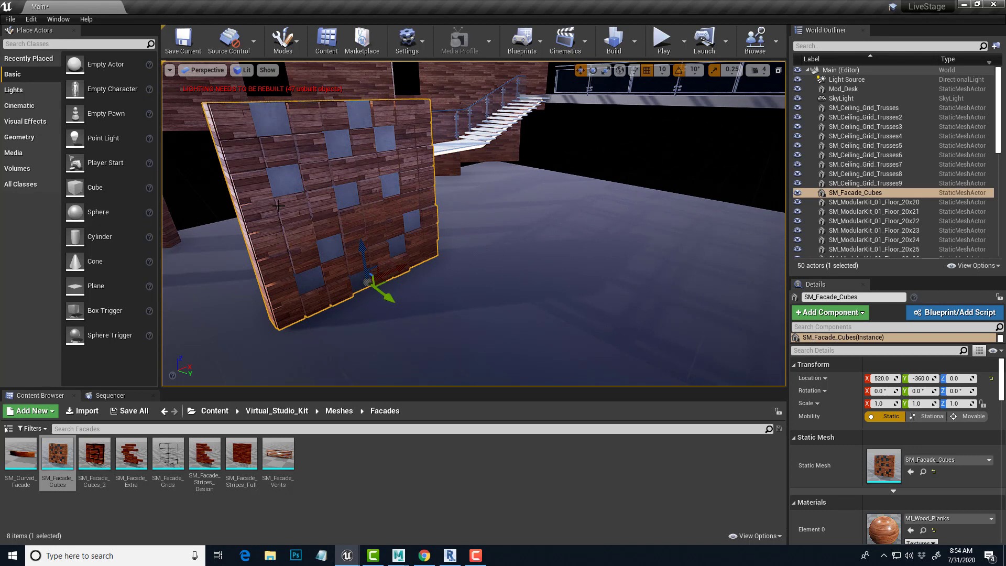
# Step: Assign the red MI_Glossy_Inst_Inst_Inst2 material from the Glossy folder to the cube facade's Element 1
pyautogui.scroll(-3, 827, 467)
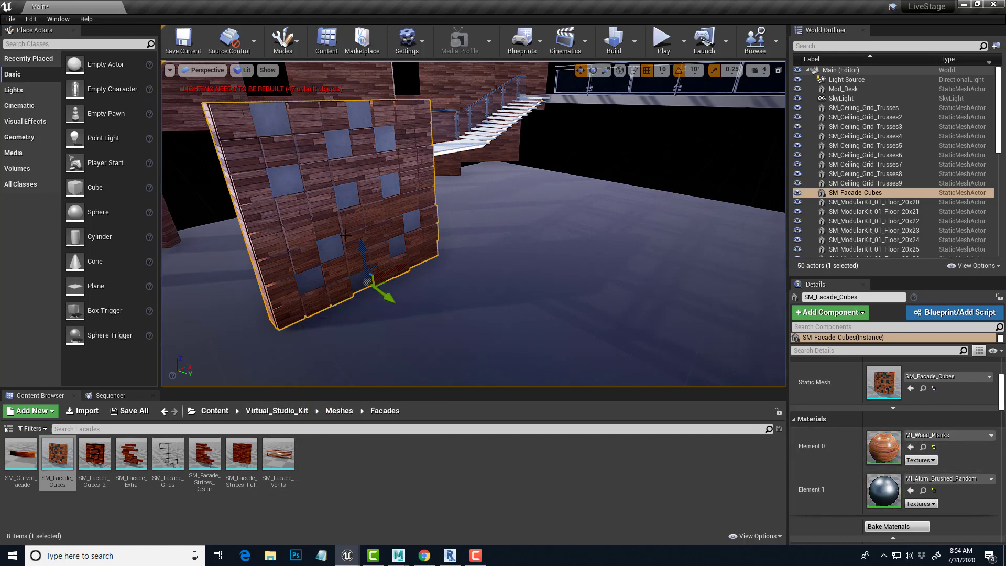
pyautogui.click(289, 411)
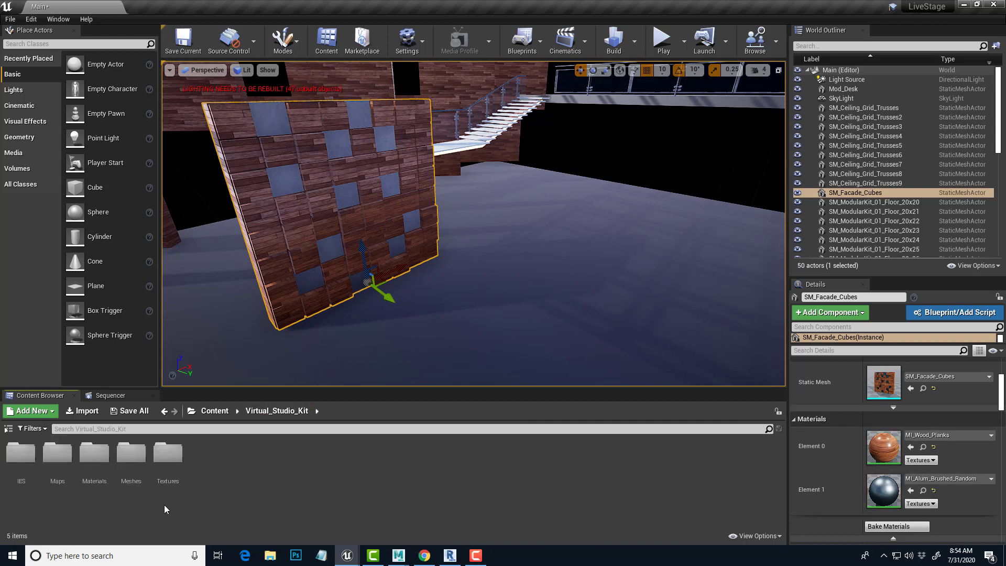
pyautogui.click(103, 459)
pyautogui.doubleClick(103, 459)
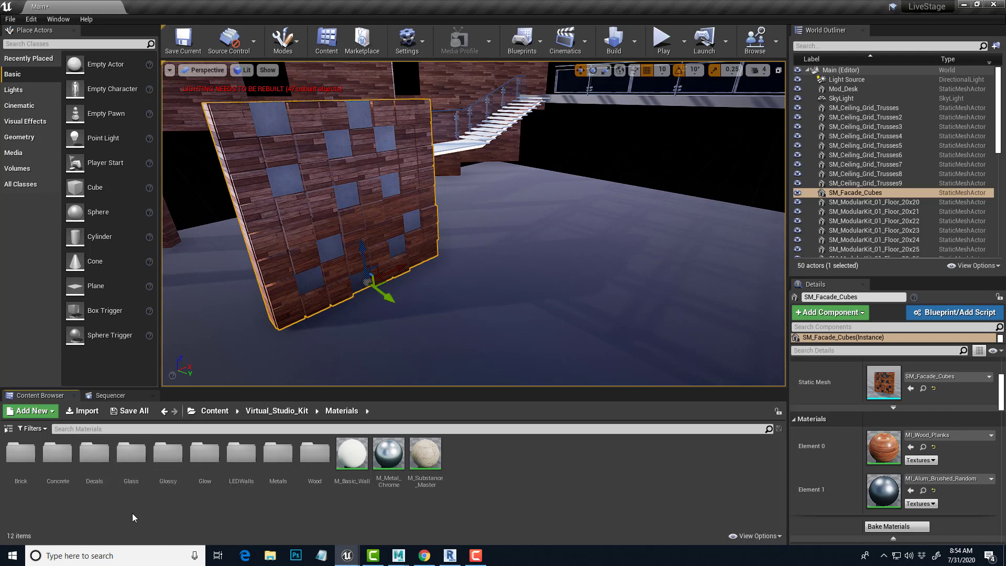
pyautogui.doubleClick(175, 461)
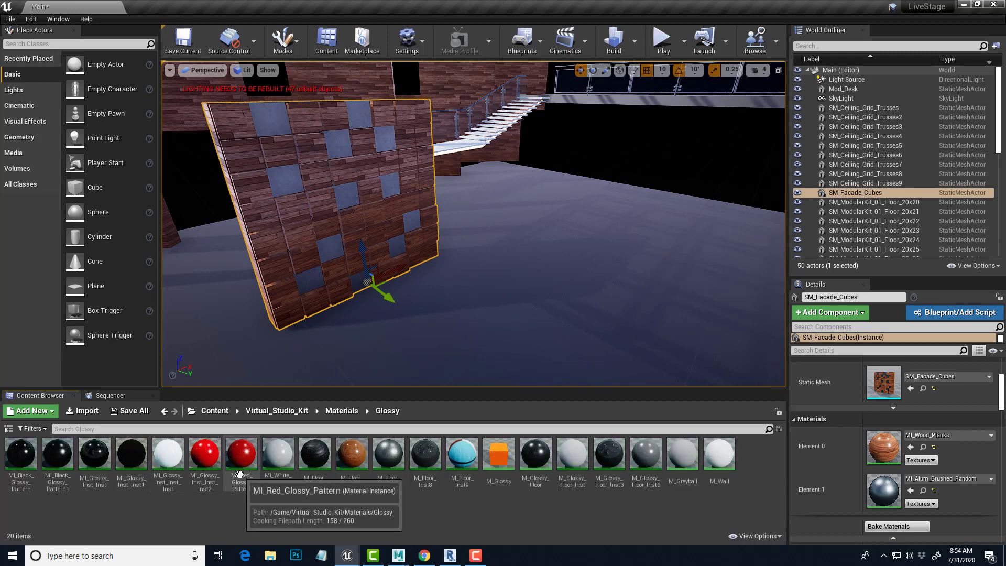
pyautogui.moveTo(205, 458); pyautogui.dragTo(890, 498)
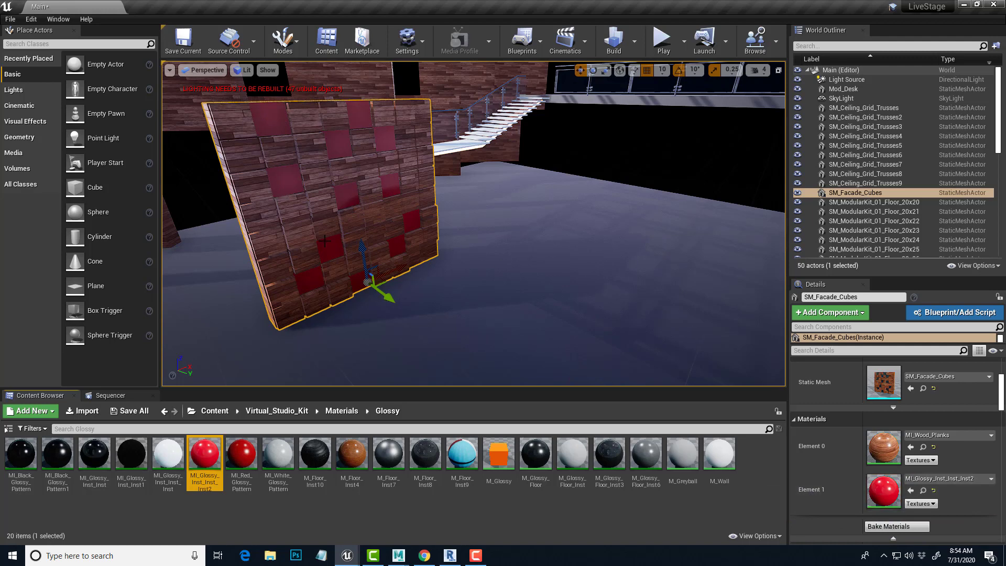
# Step: Assign the MI_Glow_04 material from the Glow folder to the cube facade's Element 1
pyautogui.click(343, 411)
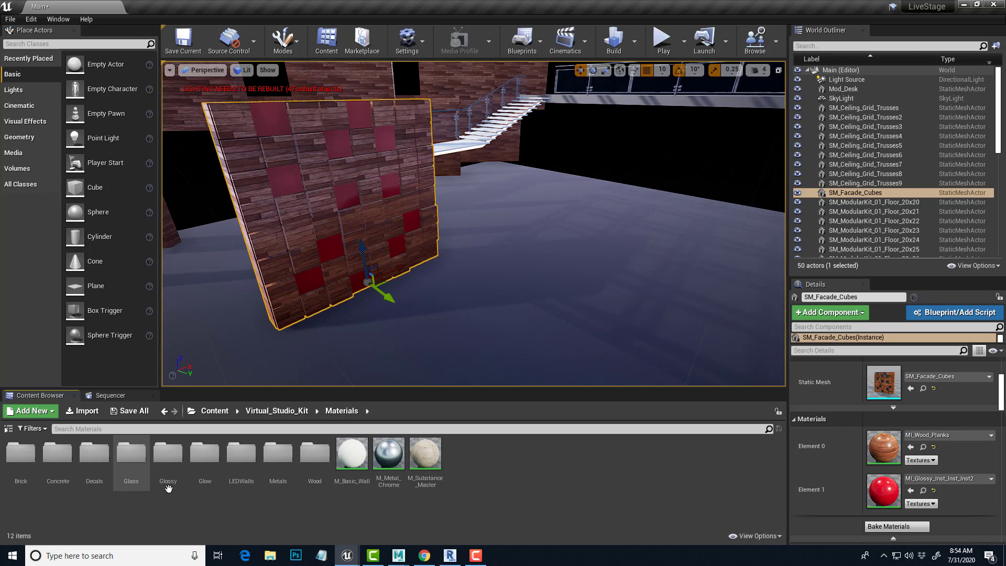
pyautogui.doubleClick(202, 457)
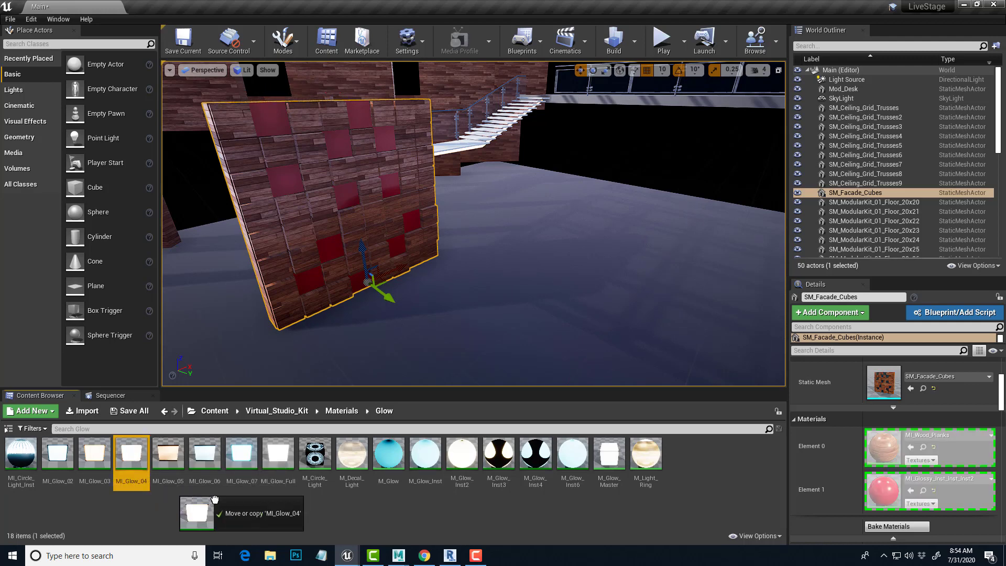
pyautogui.moveTo(214, 499); pyautogui.dragTo(880, 497)
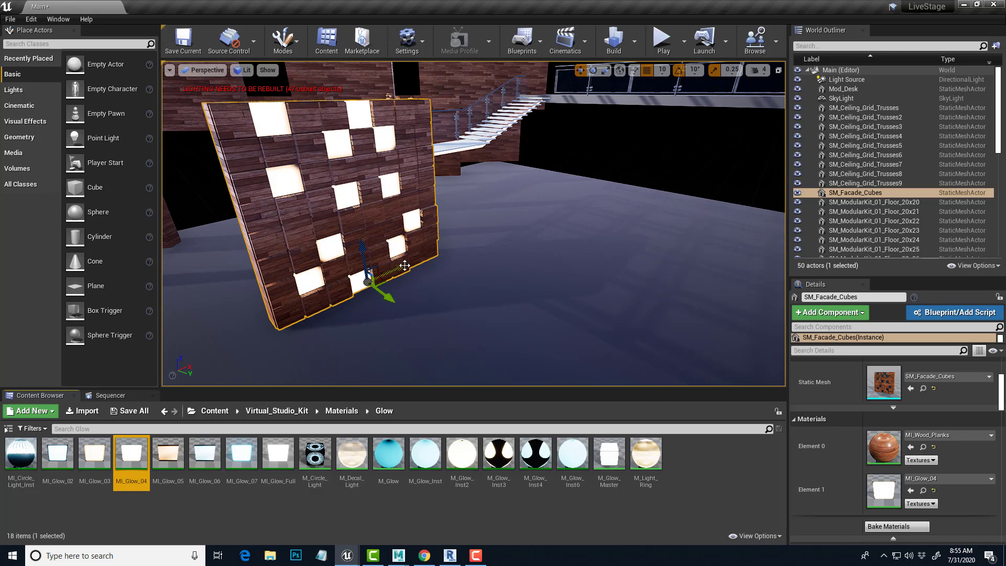
# Step: Move the cube facade beneath the raised walkway beside the stairs and rotate it parallel to the stage's back edge
pyautogui.moveTo(397, 267); pyautogui.dragTo(576, 184)
pyautogui.press('e')
pyautogui.press('w')
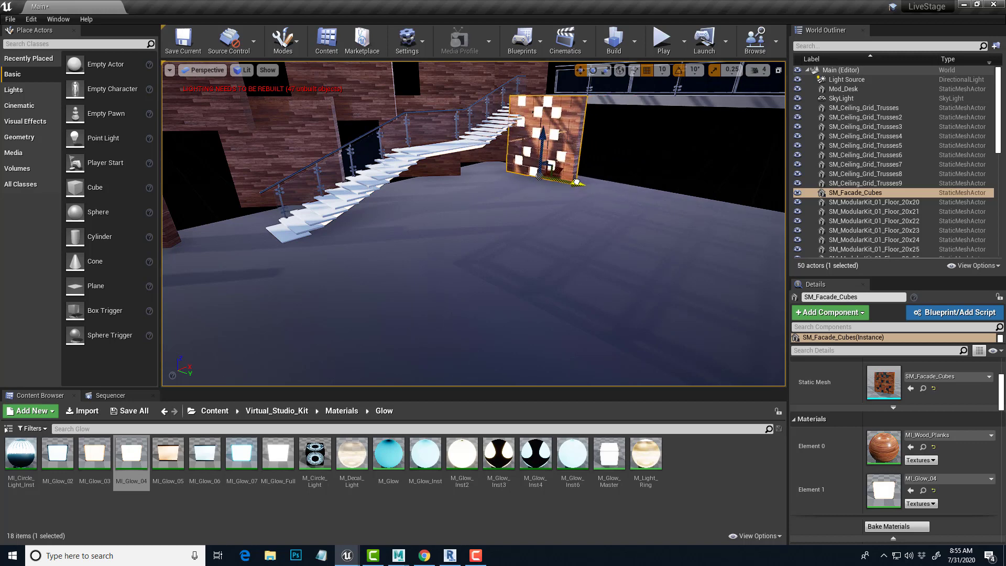
pyautogui.scroll(-3, 615, 232)
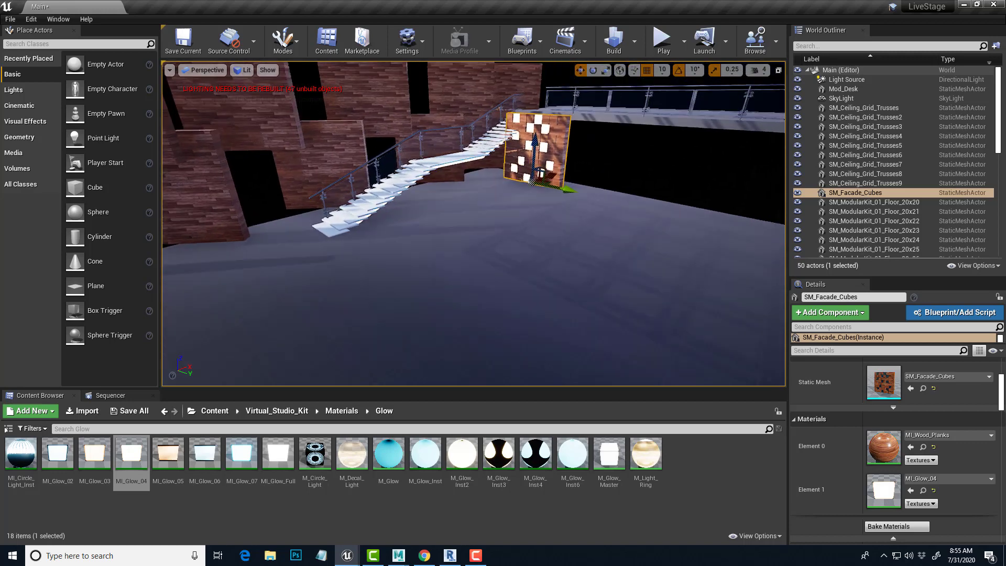
pyautogui.moveTo(615, 232); pyautogui.dragTo(545, 229, button='middle')
pyautogui.scroll(6, 545, 229)
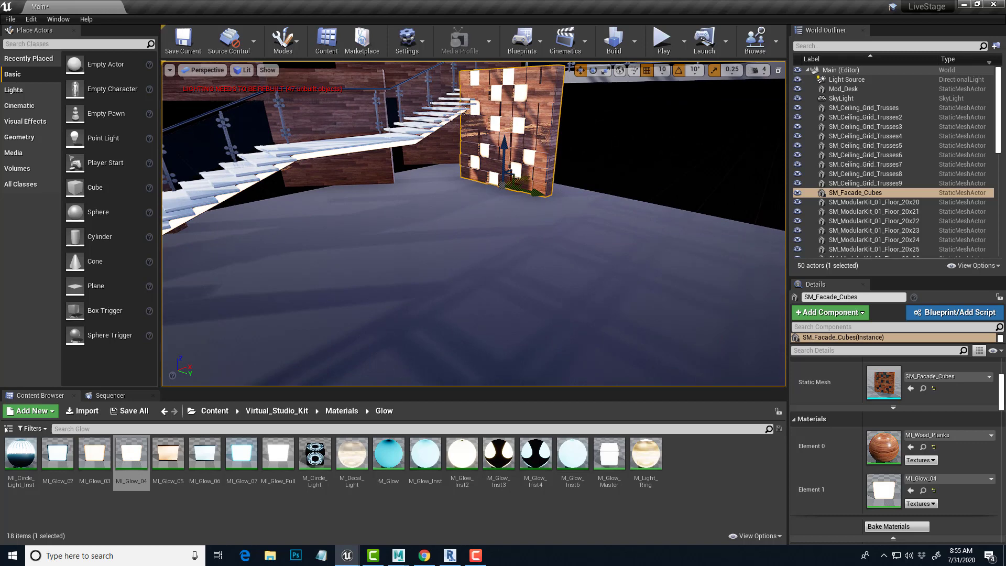
pyautogui.moveTo(531, 172); pyautogui.dragTo(573, 151)
pyautogui.scroll(-6, 606, 201)
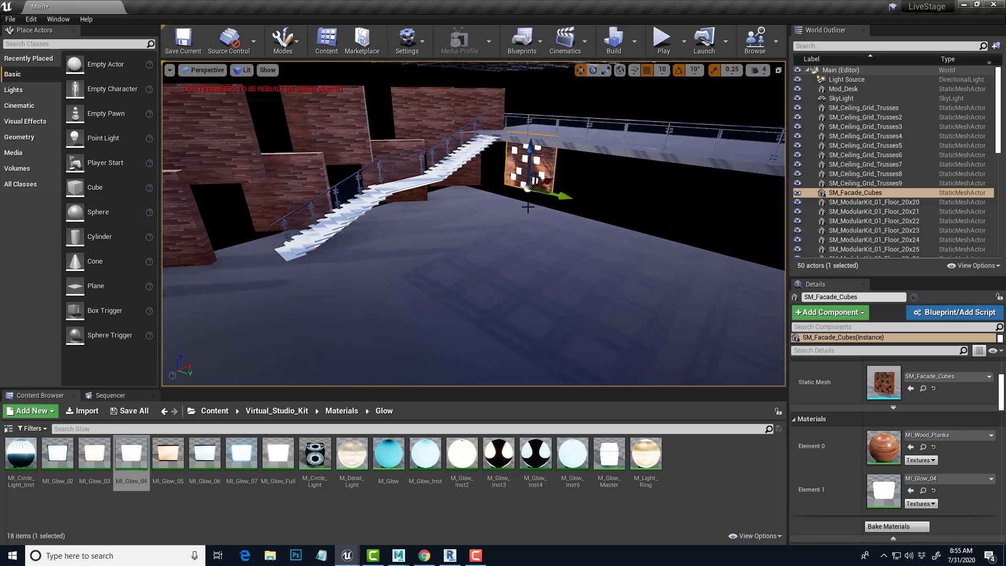
# Step: Duplicate the three floor tiles along the stage's back edge and shift the copies back to extend the floor behind the walkway
pyautogui.click(487, 212)
pyautogui.keyDown('ctrl'); pyautogui.click(591, 243); pyautogui.keyUp('ctrl')
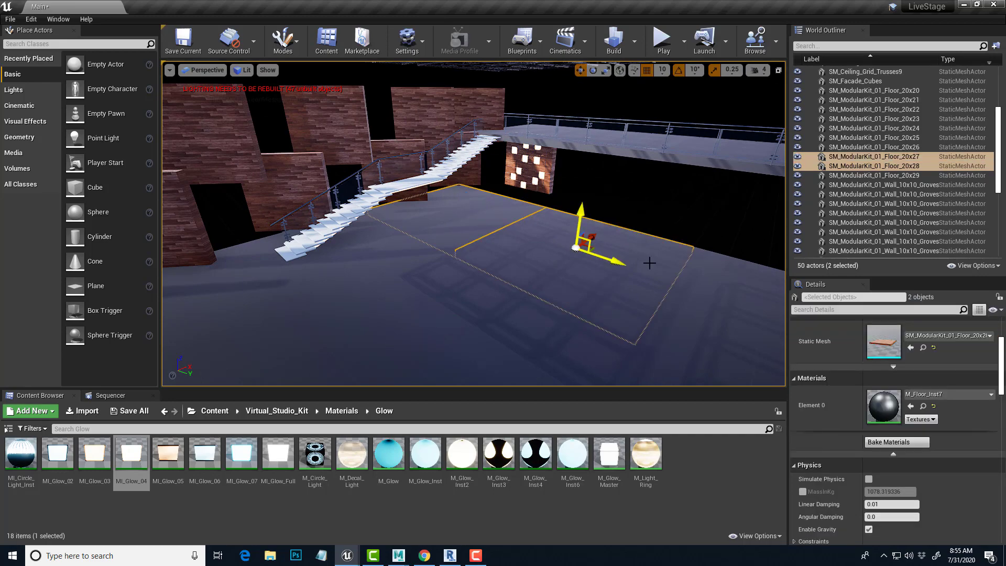
pyautogui.keyDown('ctrl'); pyautogui.click(715, 275); pyautogui.keyUp('ctrl')
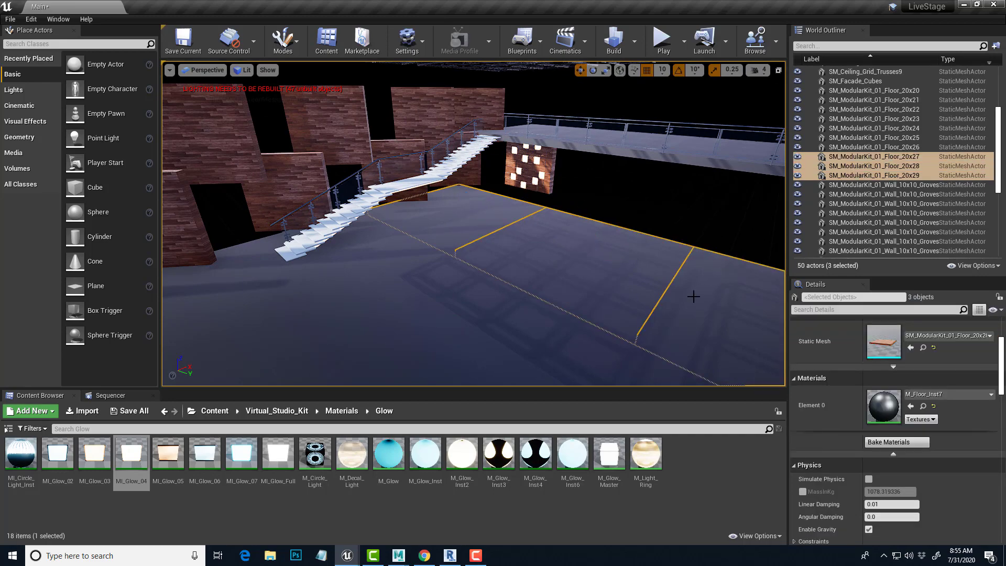
pyautogui.scroll(-3, 690, 291)
pyautogui.keyDown('alt'); pyautogui.moveTo(564, 314); pyautogui.dragTo(370, 223); pyautogui.keyUp('alt')
pyautogui.hotkey('ctrl', 'z')
# Step: Duplicate the cube facade three times along the walkway to form an evenly spaced row of four
pyautogui.moveTo(229, 292); pyautogui.dragTo(250, 300, button='right')
pyautogui.click(329, 263)
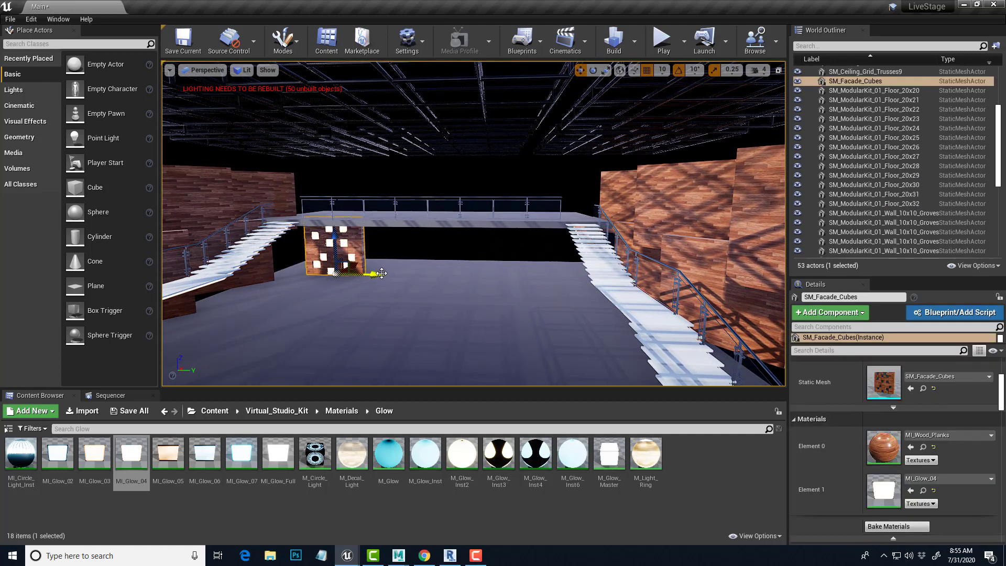
pyautogui.moveTo(376, 274); pyautogui.dragTo(642, 273)
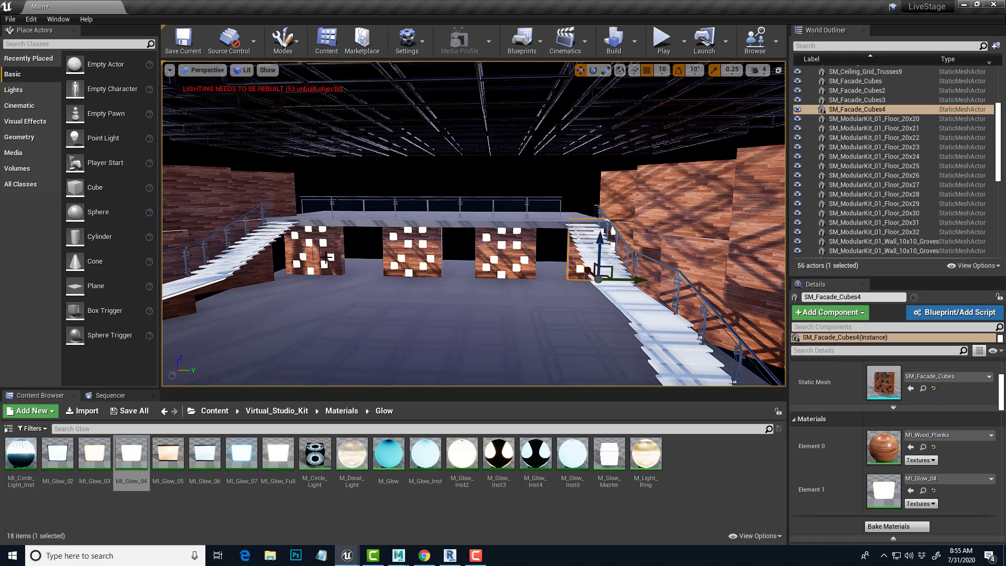
# Step: Duplicate the first three cube facades together and shift the copies sideways to fill the gaps in the row
pyautogui.click(326, 256)
pyautogui.keyDown('ctrl'); pyautogui.click(402, 256); pyautogui.keyUp('ctrl')
pyautogui.keyDown('ctrl'); pyautogui.click(509, 256); pyautogui.keyUp('ctrl')
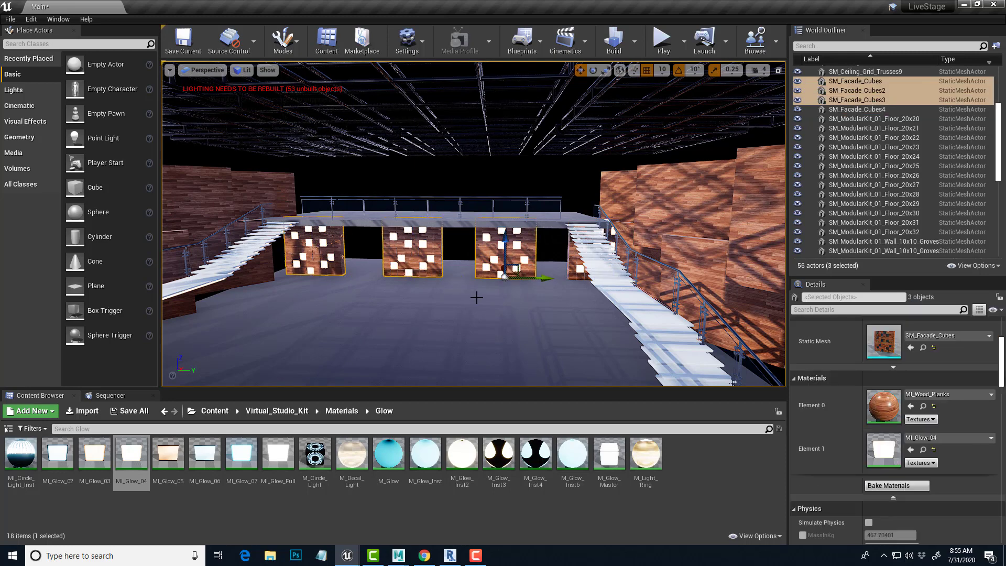
pyautogui.moveTo(376, 286); pyautogui.dragTo(594, 319, button='right')
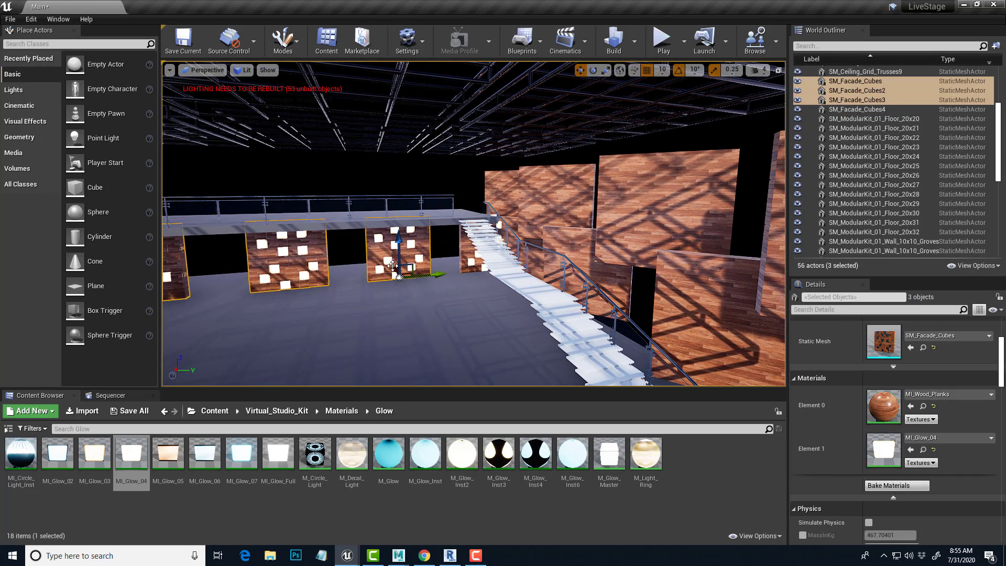
pyautogui.moveTo(314, 318)
pyautogui.mouseDown(button='right')
pyautogui.moveTo(330, 315)
pyautogui.moveTo(296, 318)
pyautogui.mouseUp(button='right')
pyautogui.keyDown('alt'); pyautogui.moveTo(441, 265); pyautogui.dragTo(485, 268); pyautogui.keyUp('alt')
pyautogui.scroll(-3, 342, 318)
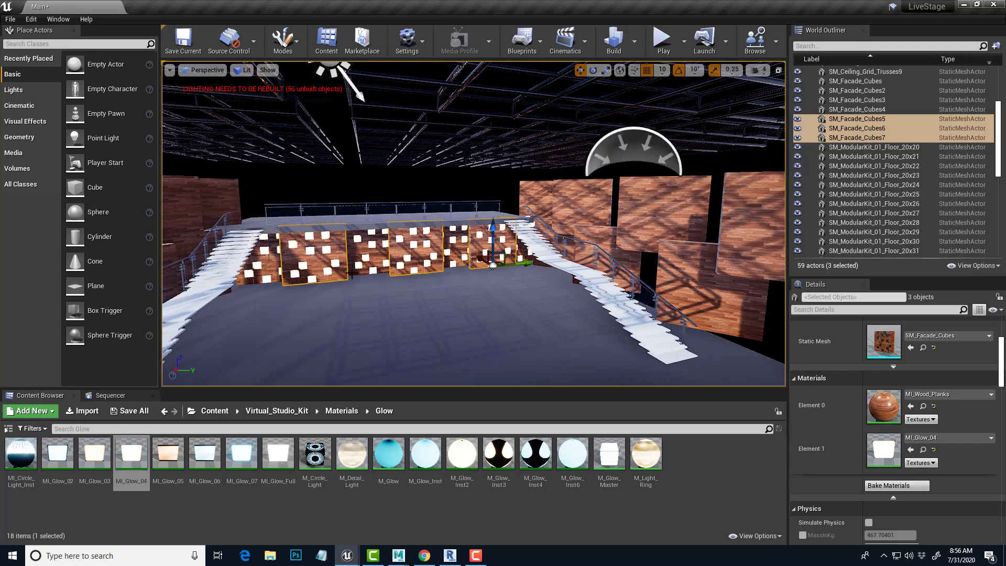
# Step: Examine the row of glowing cube facades beneath the walkway from the front of the set, with the desk in view
pyautogui.click(388, 267)
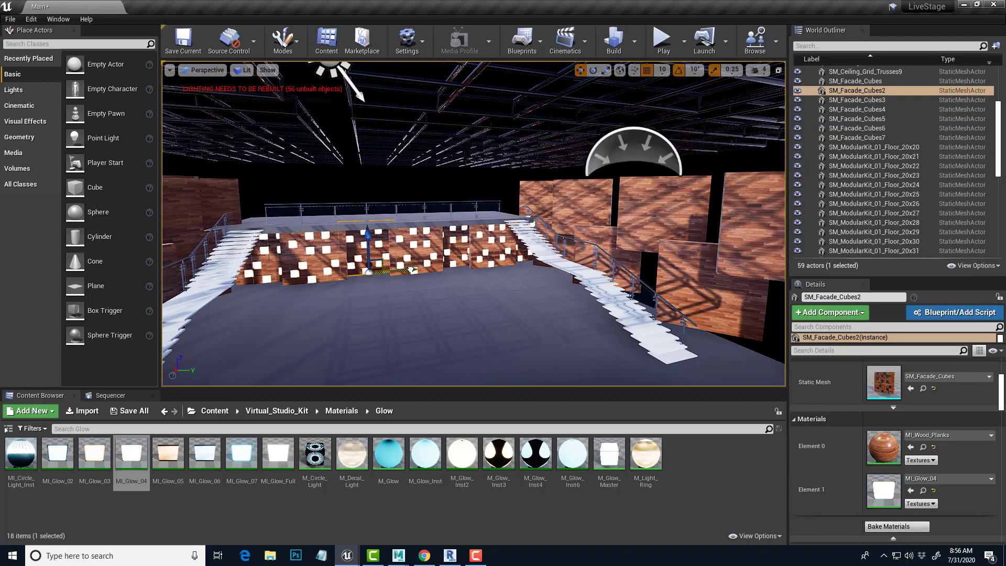
pyautogui.scroll(-2, 411, 286)
pyautogui.scroll(2, 410, 284)
pyautogui.moveTo(411, 297); pyautogui.dragTo(351, 216, button='right')
pyautogui.scroll(-3, 485, 268)
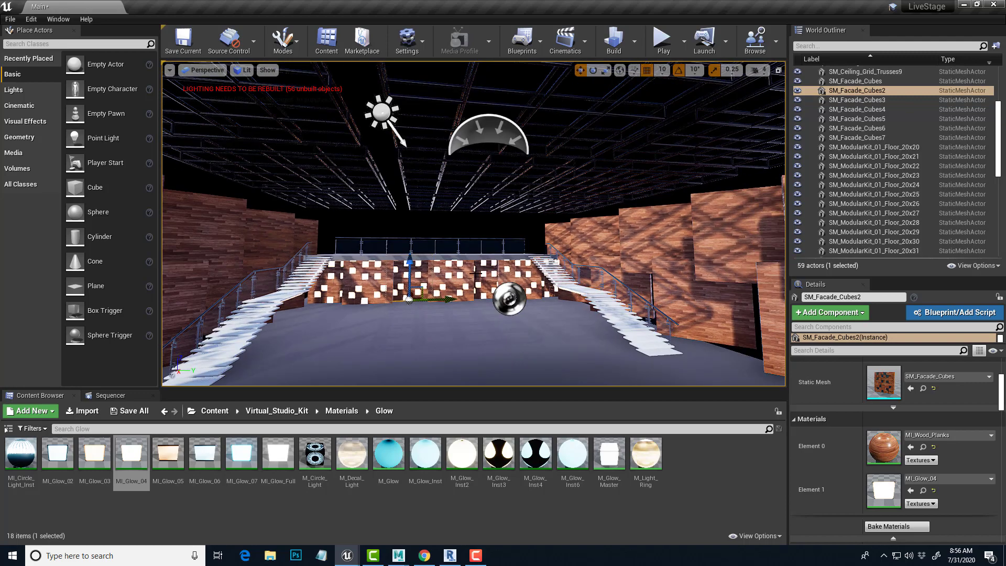
pyautogui.moveTo(475, 273); pyautogui.dragTo(467, 325, button='middle')
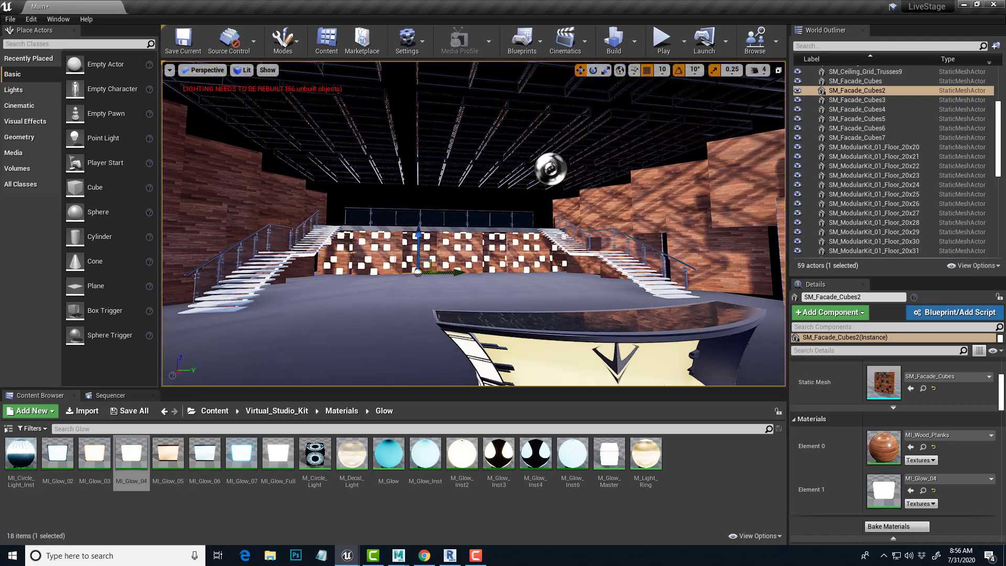
pyautogui.scroll(-3, 456, 311)
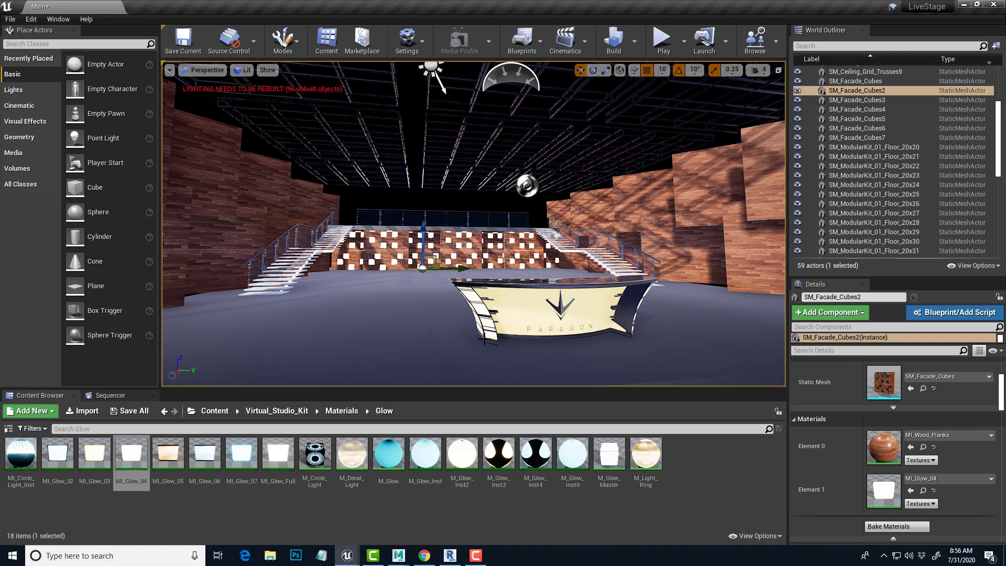
# Step: Place a SM_CircleLight prop from the Meshes/Props folder on the floor at each end of the desk, deleting the surplus third one
pyautogui.click(290, 413)
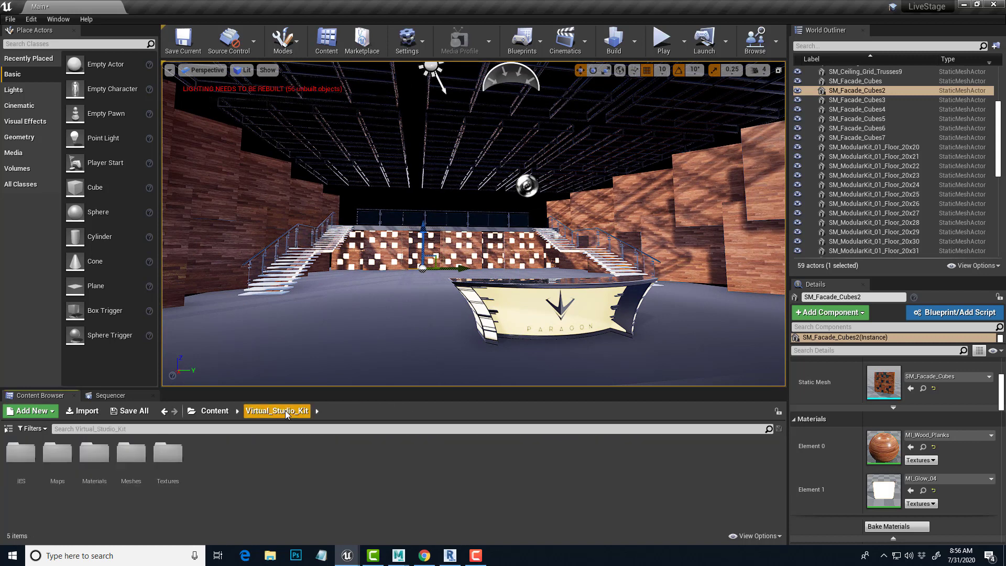
pyautogui.doubleClick(131, 453)
pyautogui.doubleClick(232, 464)
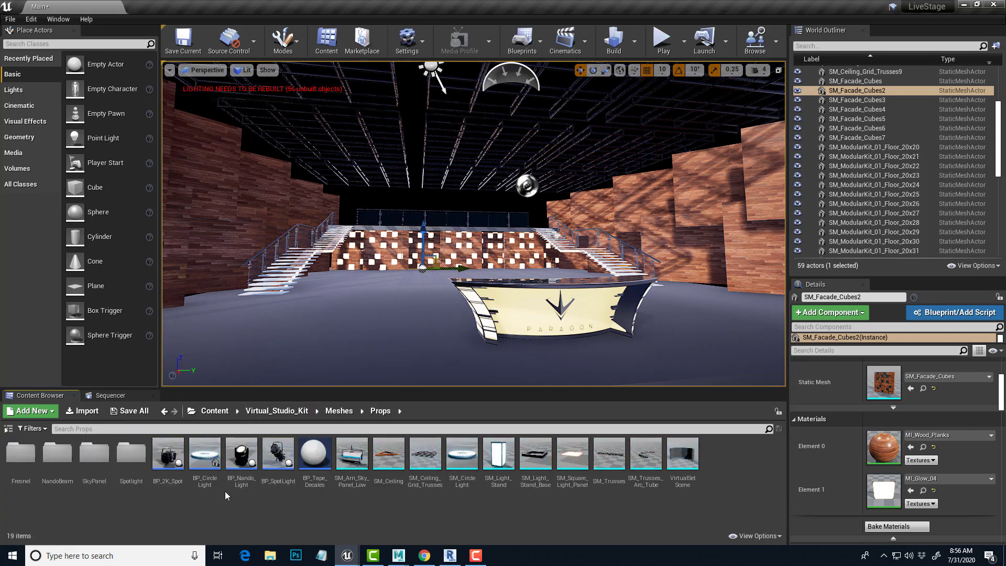
pyautogui.moveTo(461, 454); pyautogui.dragTo(700, 332)
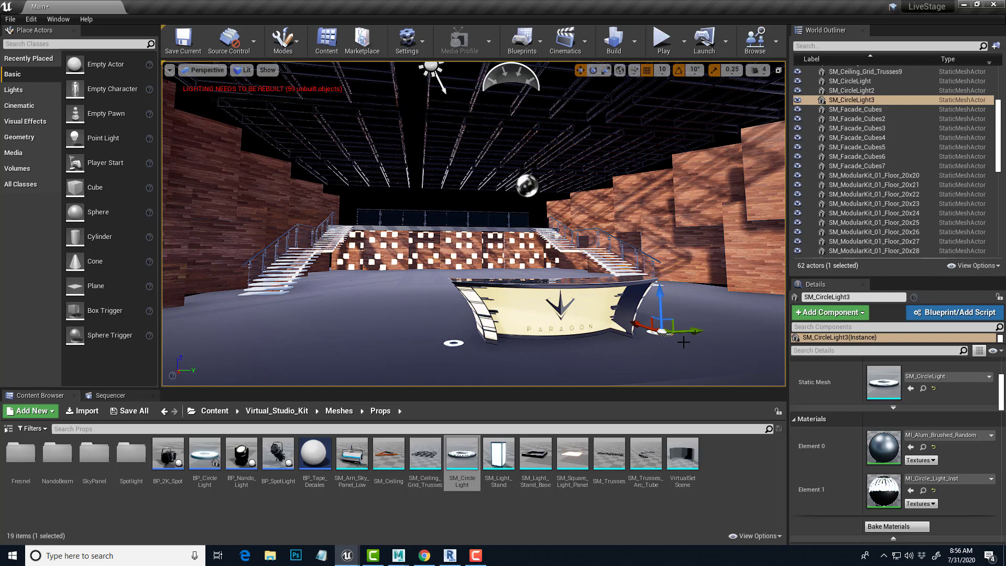
pyautogui.press('Delete')
pyautogui.click(657, 332)
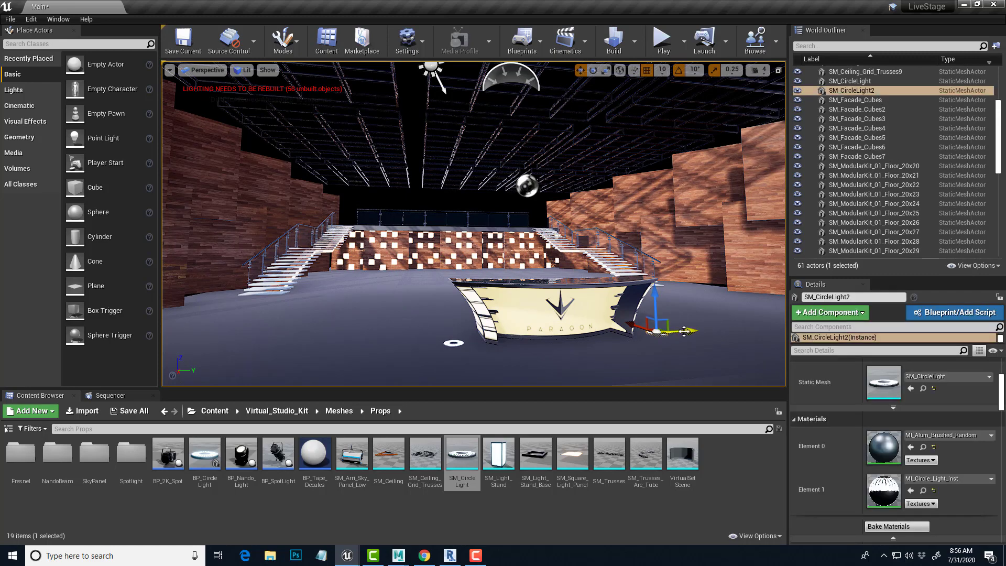
# Step: Show the placeable light types and inspect the settings of the scene's directional light
pyautogui.scroll(-4, 335, 238)
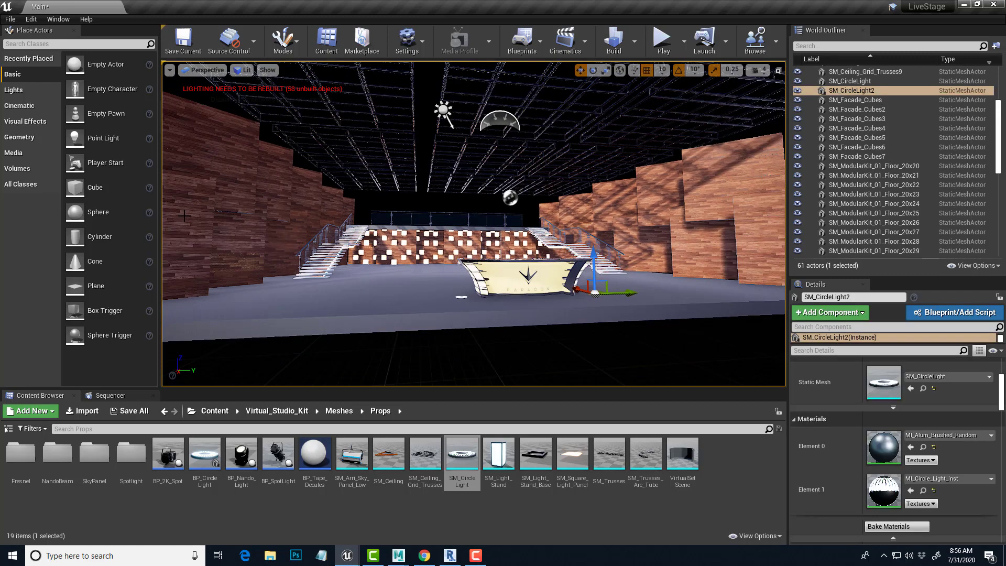
pyautogui.keyDown('alt'); pyautogui.moveTo(357, 239); pyautogui.dragTo(318, 270); pyautogui.keyUp('alt')
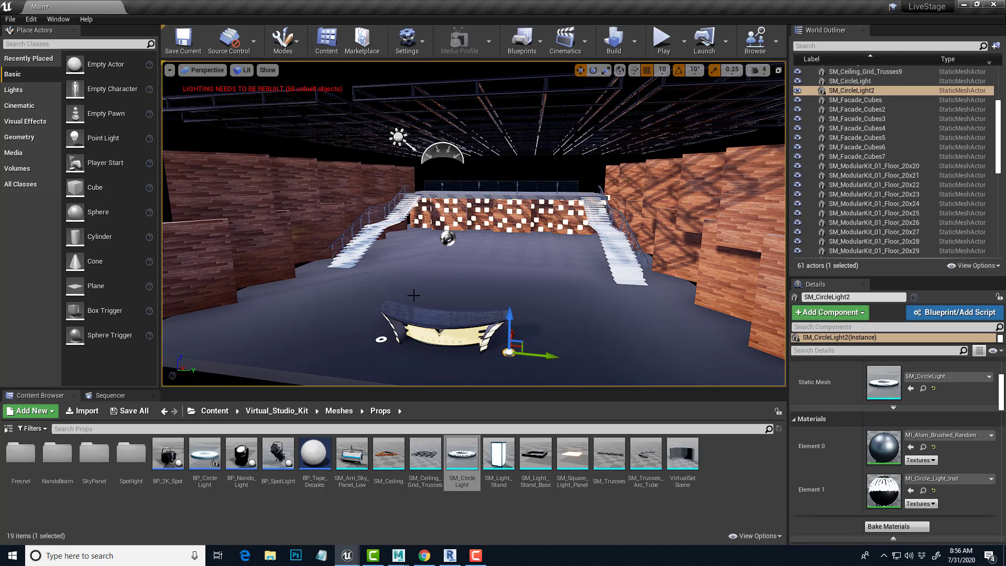
pyautogui.scroll(3, 393, 261)
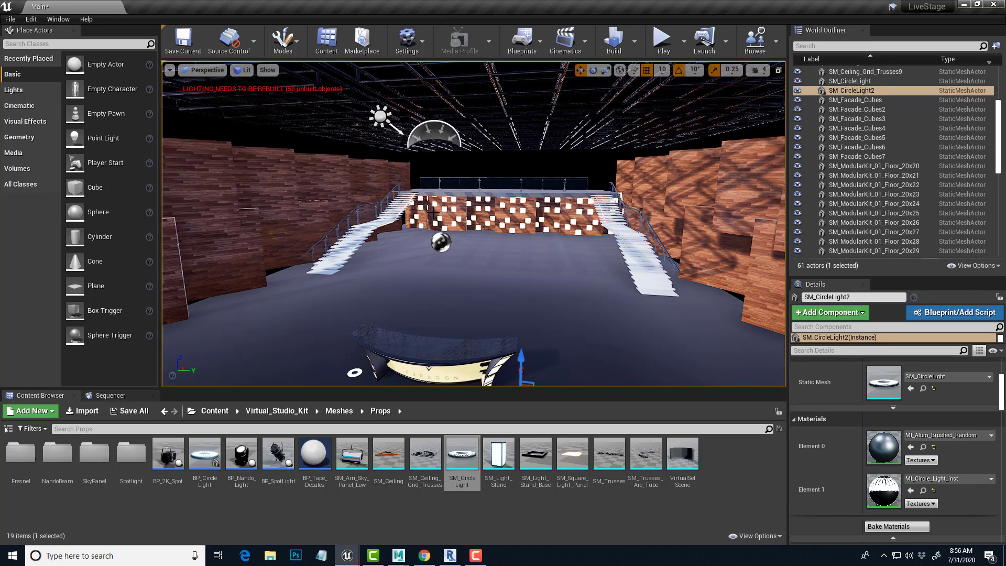
pyautogui.click(14, 90)
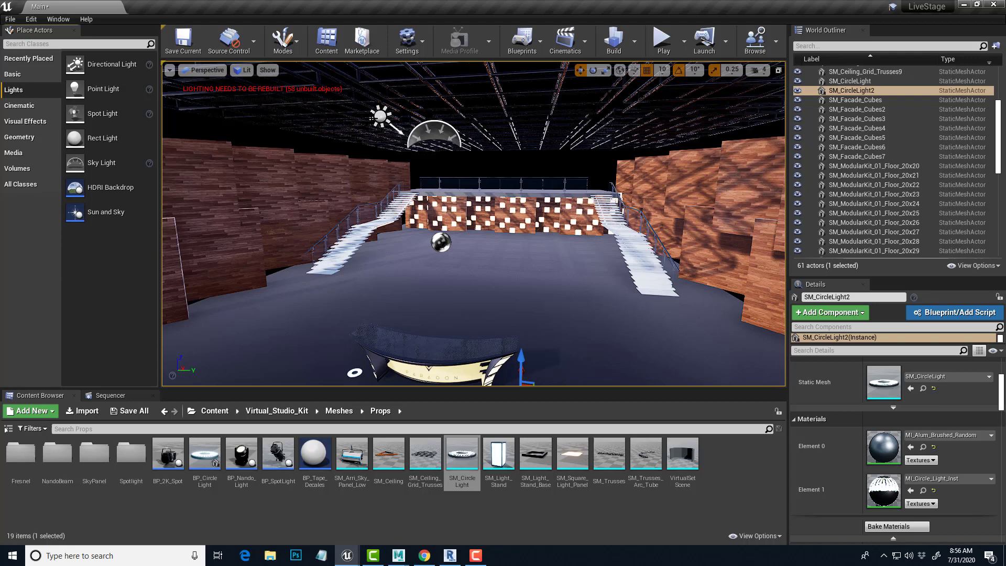
pyautogui.click(380, 116)
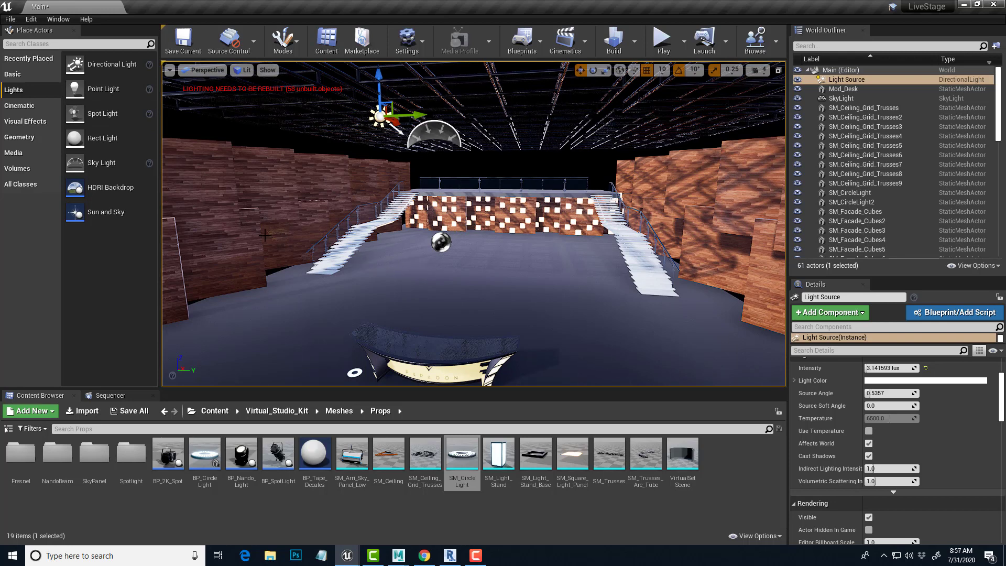
# Step: Try out a point light in front of the brick wall beside the stage and delete it
pyautogui.moveTo(103, 89); pyautogui.dragTo(225, 260)
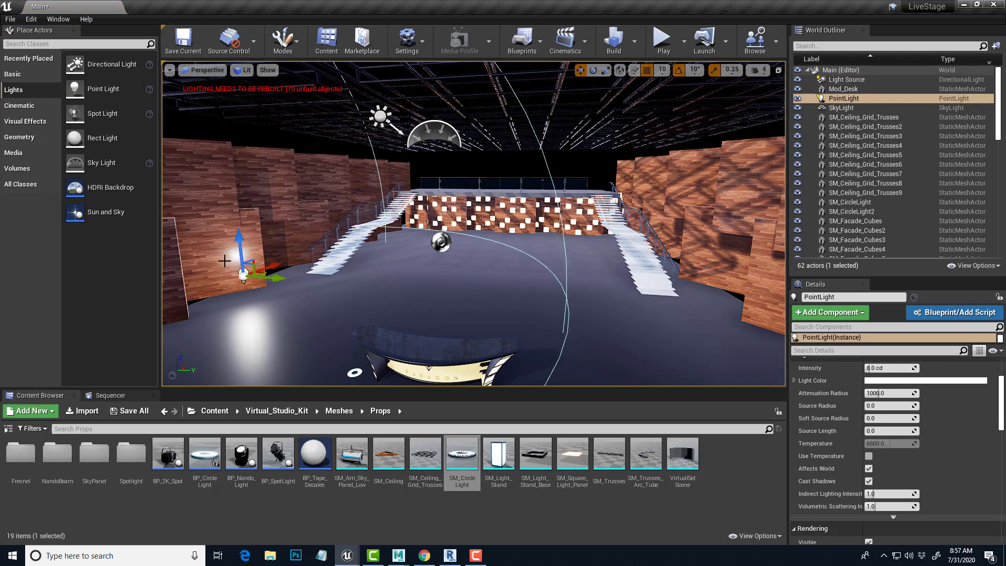
pyautogui.moveTo(279, 279)
pyautogui.mouseDown()
pyautogui.moveTo(329, 281)
pyautogui.moveTo(293, 280)
pyautogui.mouseUp()
pyautogui.press('Delete')
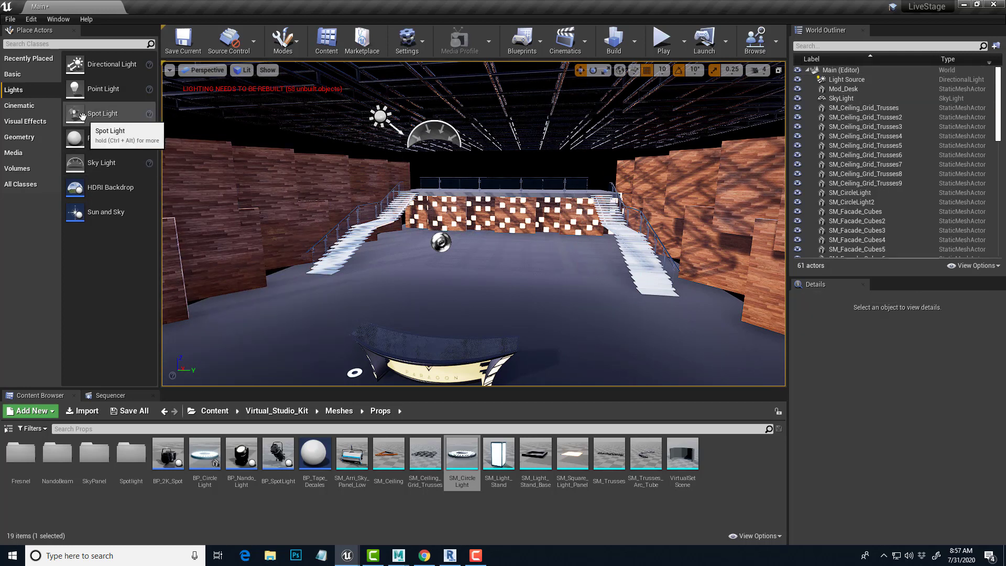
# Step: Place a spot light near the brick wall with intensity about 57.9 cd, inner cone angle about 24.3 and outer cone angle about 50.8
pyautogui.moveTo(77, 114); pyautogui.dragTo(303, 189)
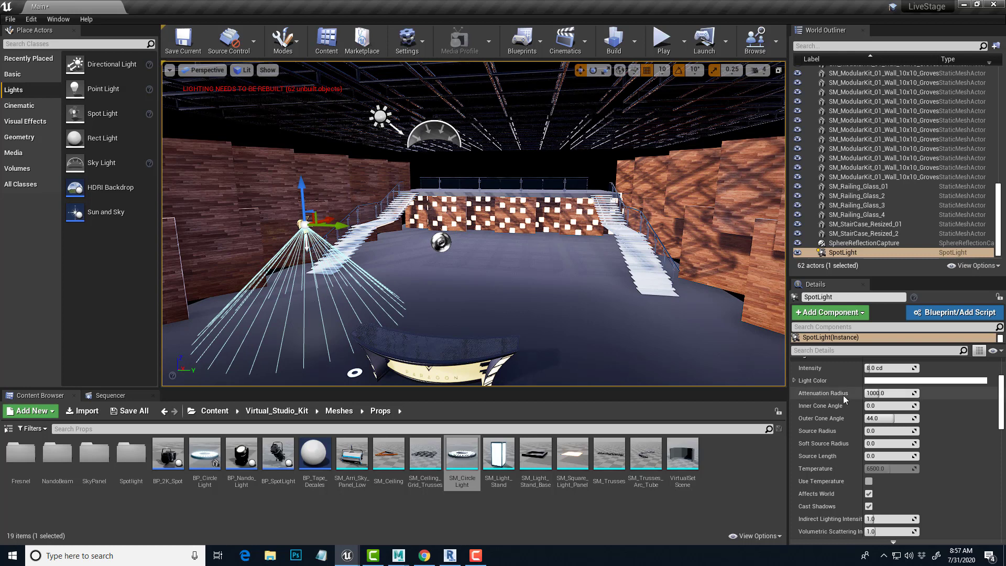
pyautogui.moveTo(881, 369); pyautogui.dragTo(901, 368)
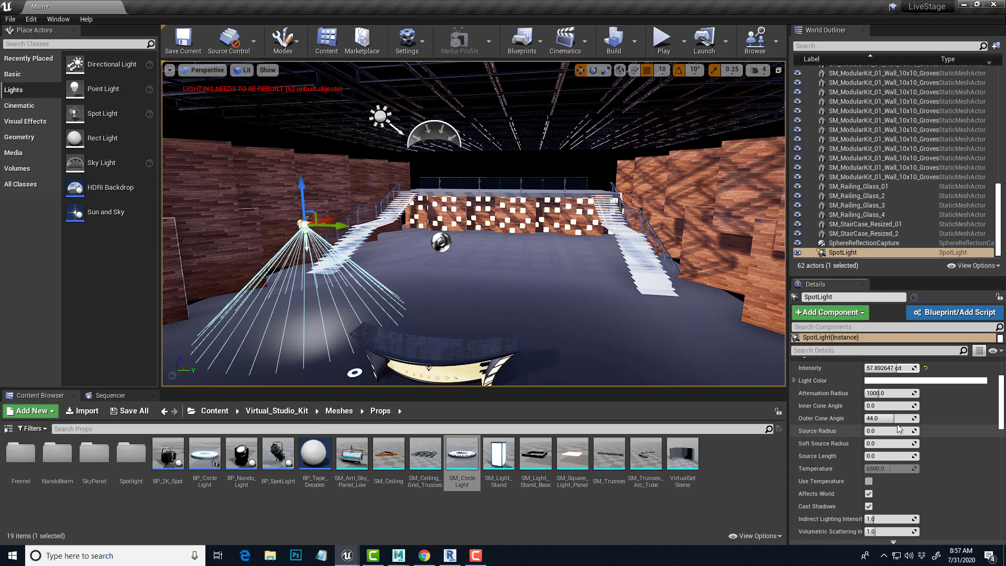
pyautogui.moveTo(874, 405)
pyautogui.mouseDown()
pyautogui.moveTo(893, 406)
pyautogui.moveTo(885, 408)
pyautogui.moveTo(898, 418)
pyautogui.moveTo(887, 418)
pyautogui.mouseUp()
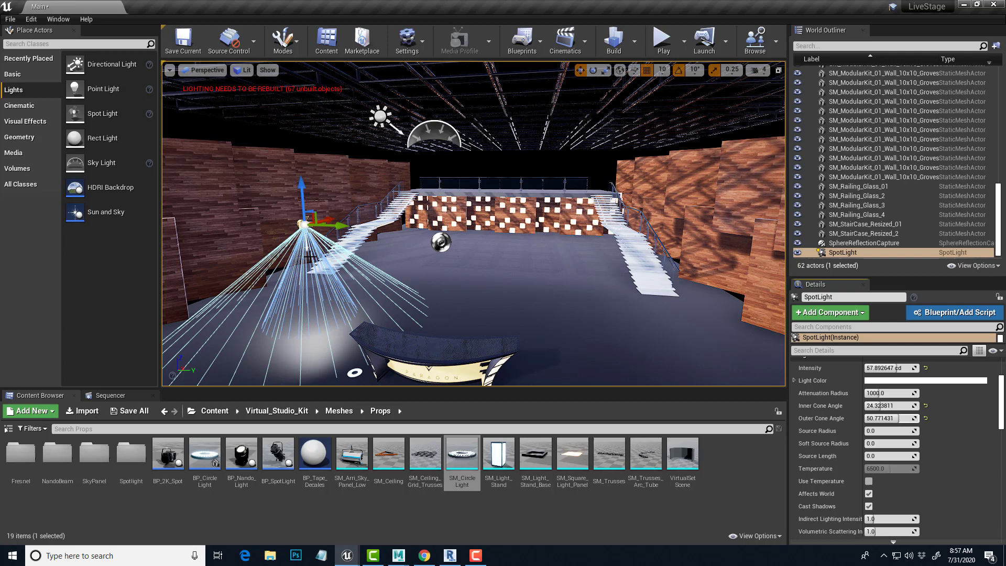
# Step: Rotate the spot light sideways so its cone aims at the brick wall beside the stairs
pyautogui.press('e')
pyautogui.moveTo(331, 193); pyautogui.dragTo(349, 215)
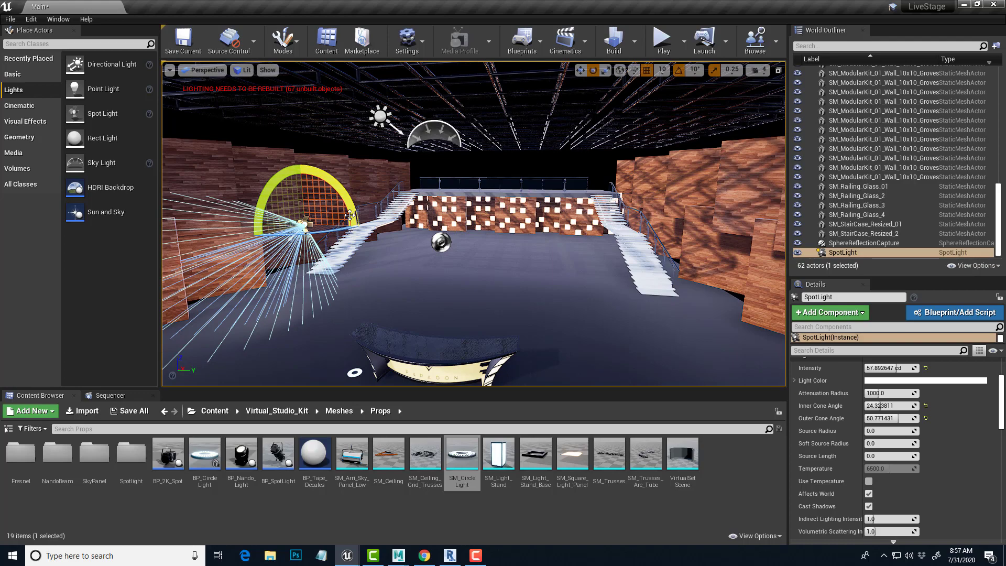
pyautogui.scroll(4, 288, 260)
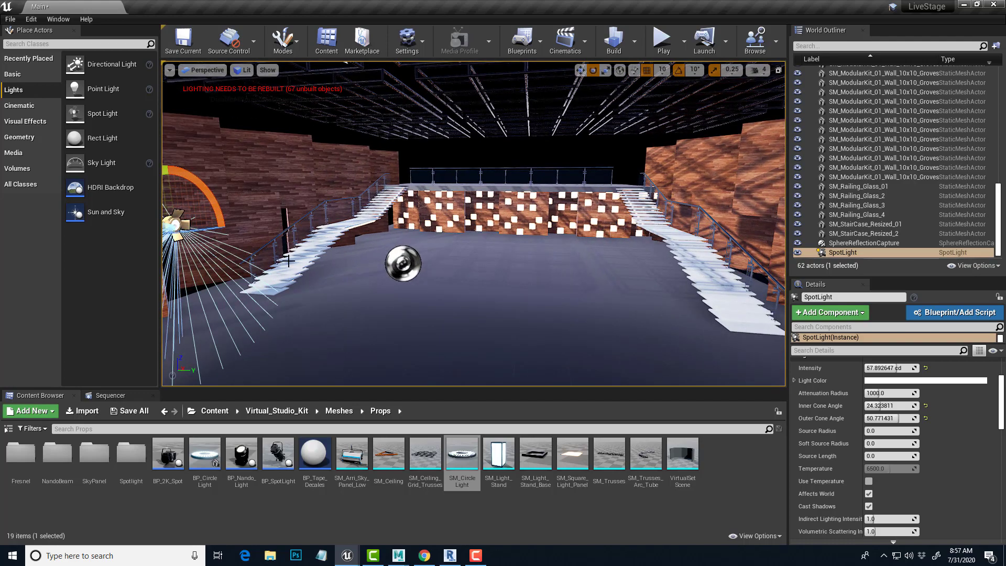
pyautogui.moveTo(288, 242); pyautogui.dragTo(345, 242, button='middle')
pyautogui.moveTo(481, 274); pyautogui.dragTo(429, 277, button='middle')
# Step: Examine the rotated spot light and its surroundings on the stage from several angles
pyautogui.click(494, 248)
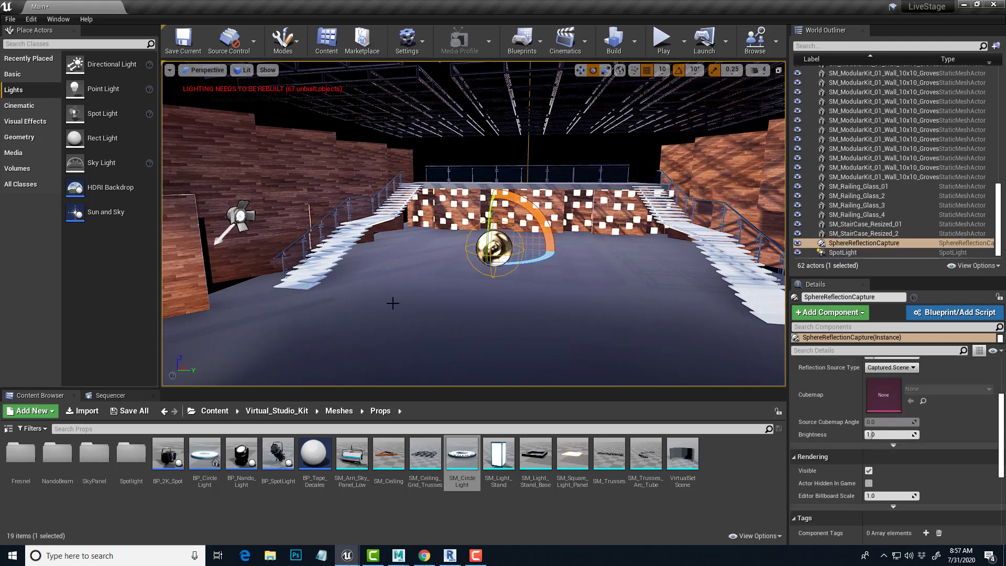
pyautogui.scroll(-3, 392, 303)
pyautogui.scroll(3, 259, 268)
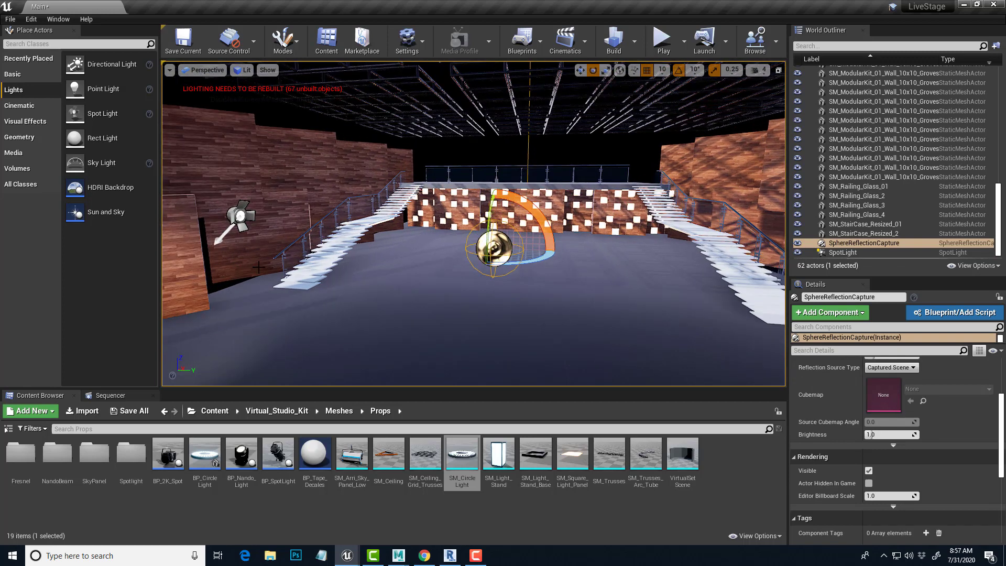
pyautogui.click(242, 214)
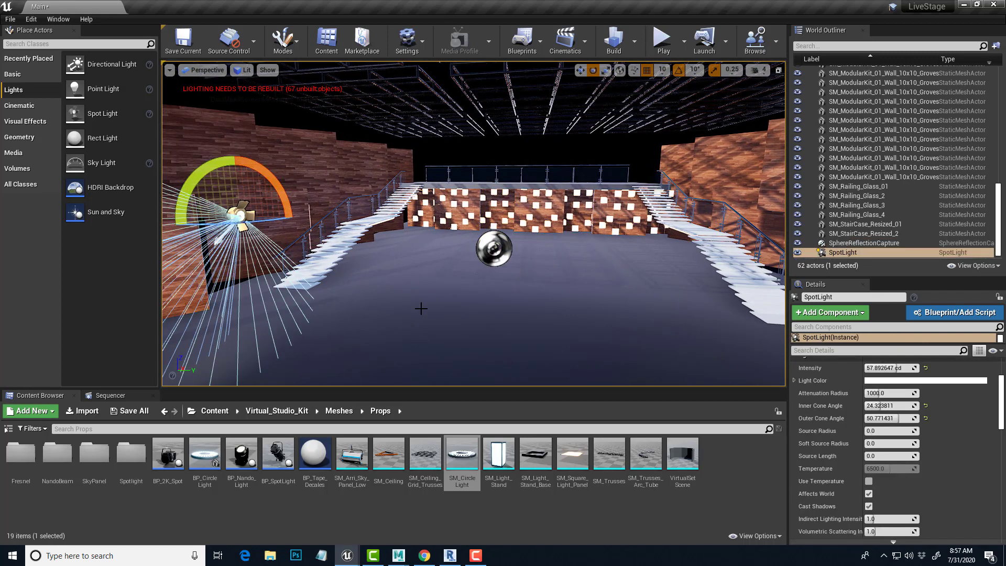
pyautogui.click(421, 309)
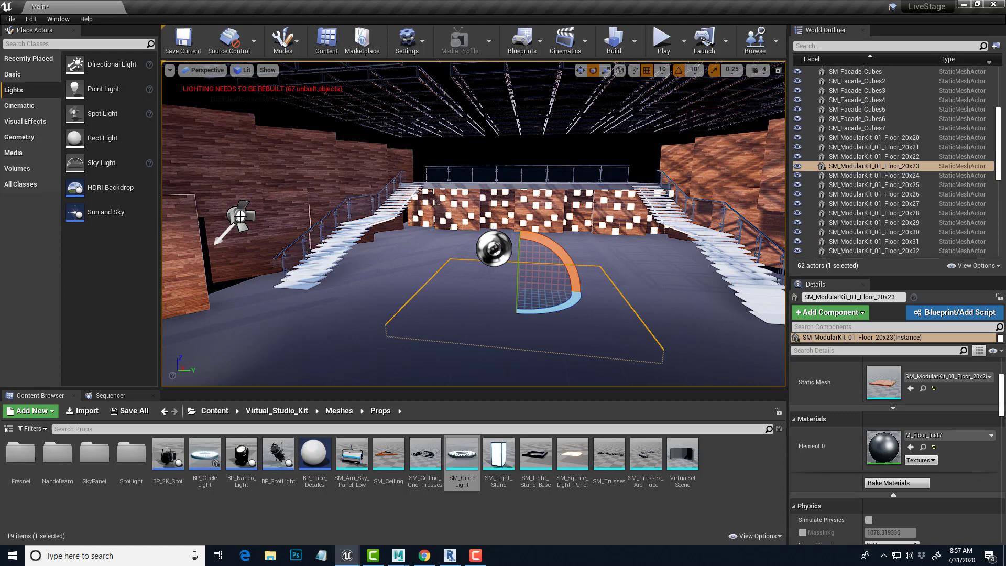
pyautogui.keyDown('alt'); pyautogui.moveTo(419, 272); pyautogui.dragTo(492, 271); pyautogui.keyUp('alt')
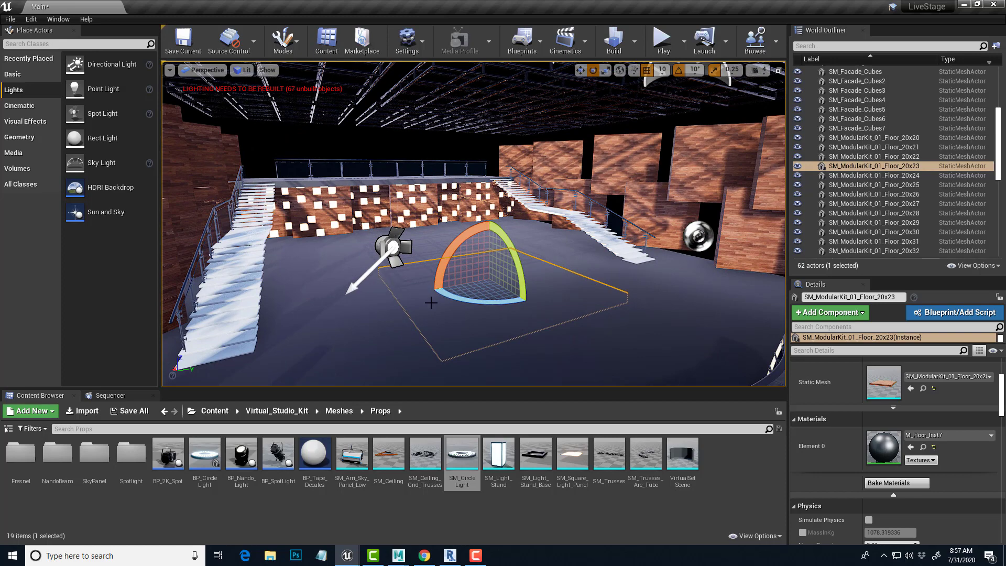
pyautogui.keyDown('alt'); pyautogui.moveTo(431, 302); pyautogui.dragTo(223, 197); pyautogui.keyUp('alt')
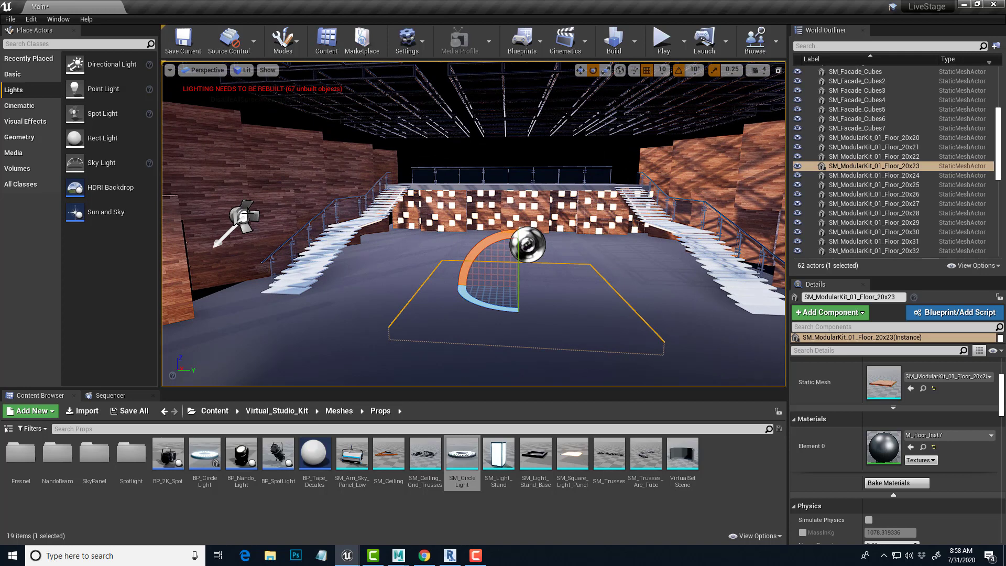
pyautogui.hotkey('ctrl', 'z')
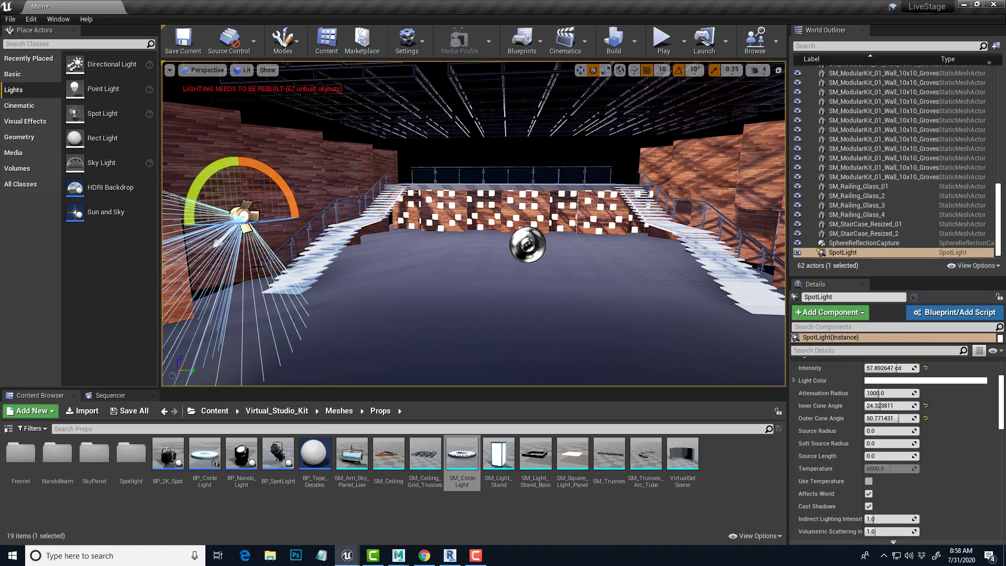
pyautogui.keyDown('alt'); pyautogui.moveTo(363, 270); pyautogui.dragTo(412, 276); pyautogui.keyUp('alt')
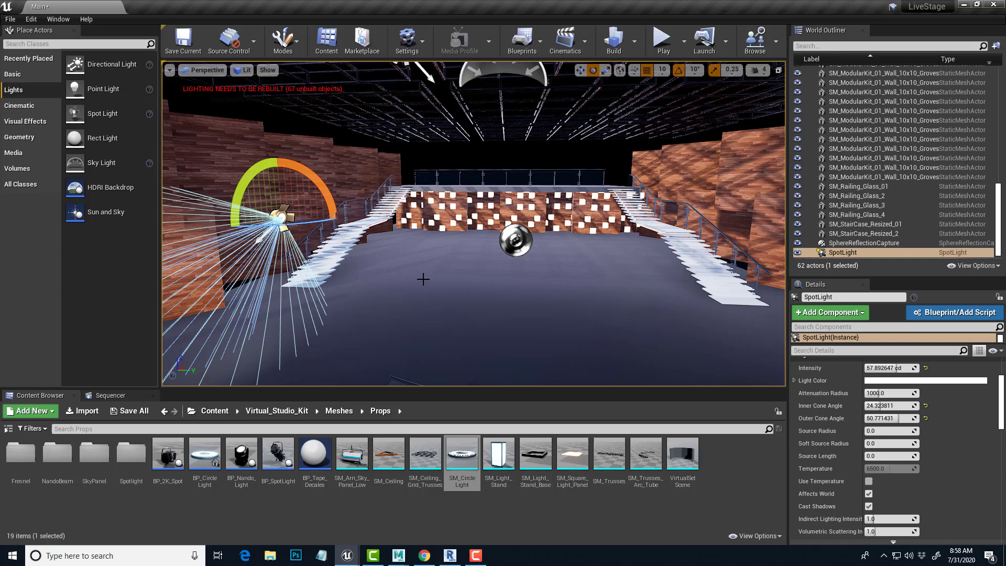
# Step: Try out the cinematic viewport on the stage and return to the default viewport
pyautogui.click(395, 292)
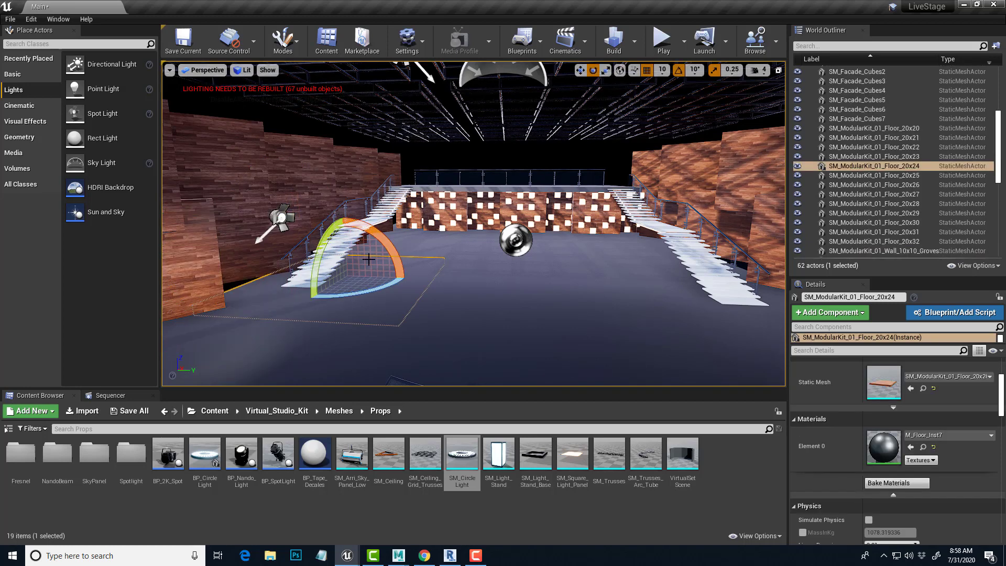
pyautogui.click(203, 70)
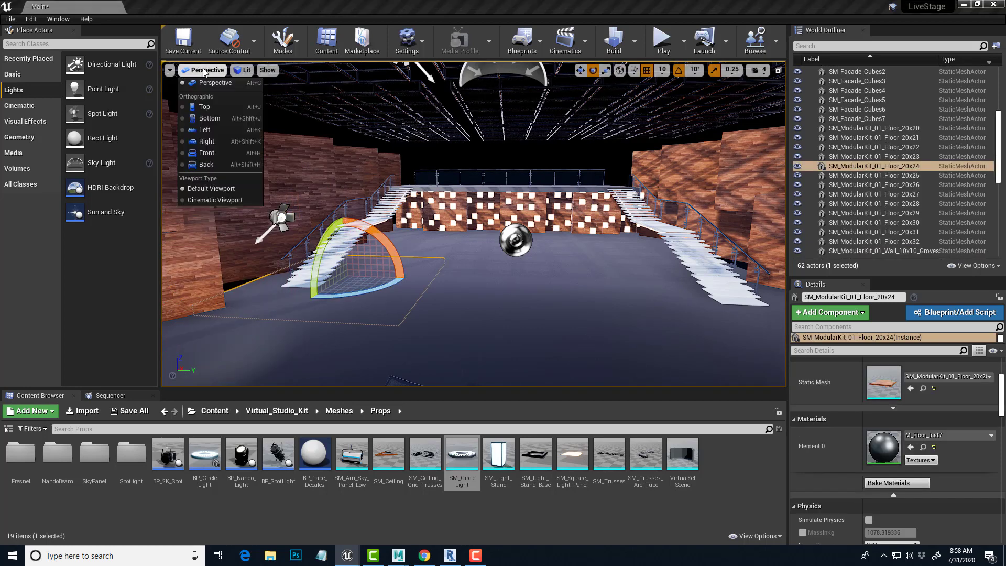
pyautogui.click(208, 201)
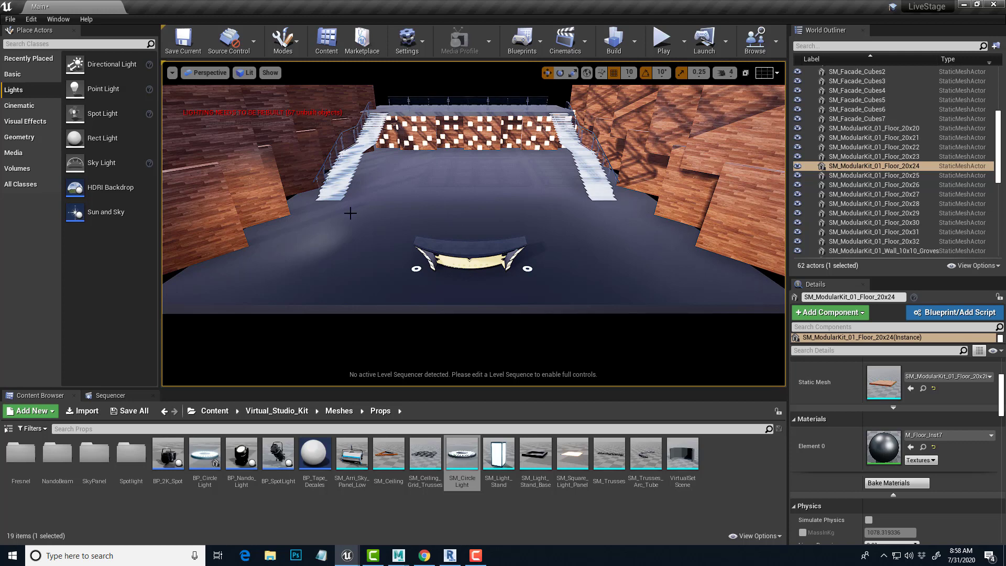
pyautogui.click(205, 72)
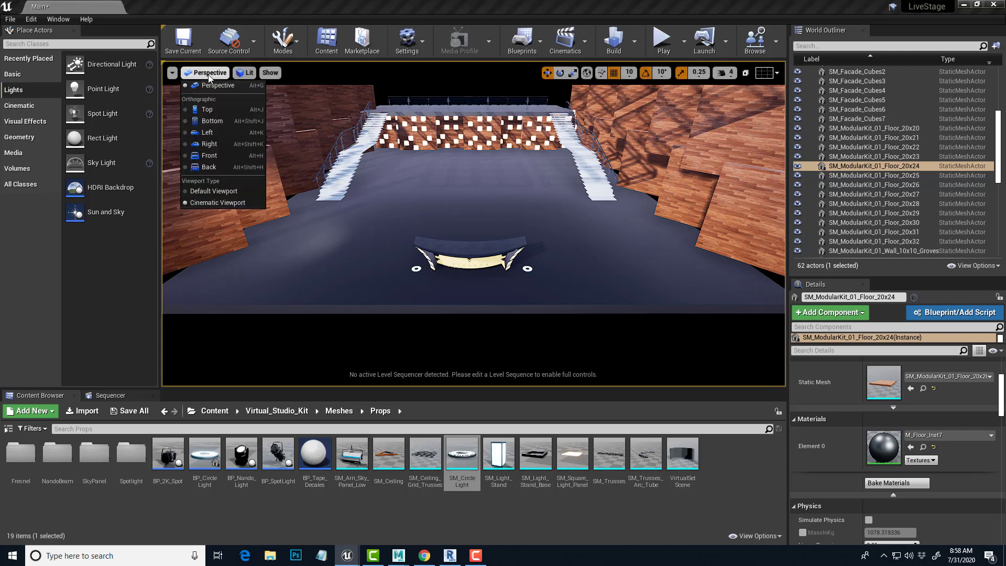
pyautogui.click(223, 192)
# Step: Place a rect light above the floor near the stairs with source width about 169.25 and source height about 127.96
pyautogui.scroll(3, 362, 205)
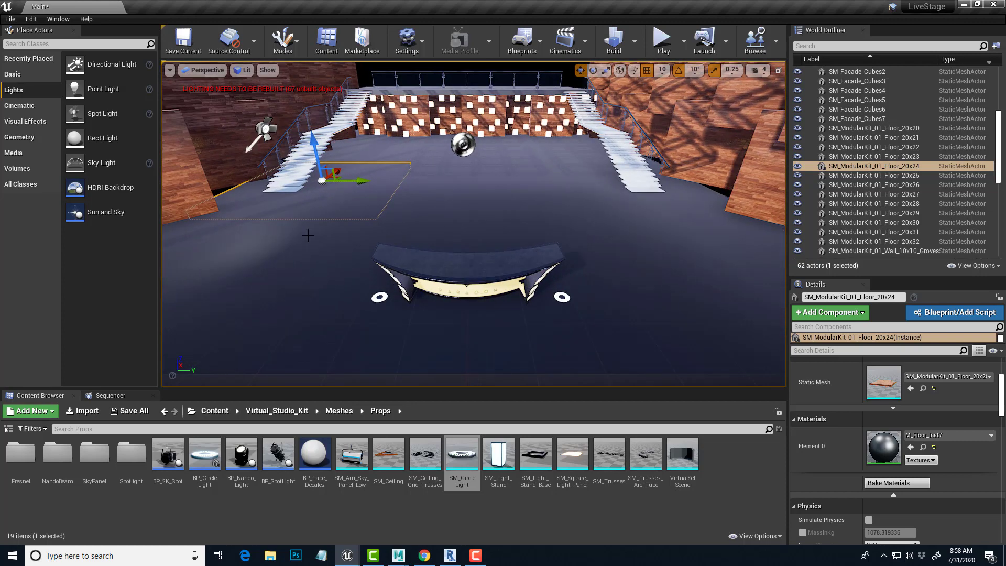
pyautogui.keyDown('alt'); pyautogui.moveTo(307, 234); pyautogui.dragTo(355, 235); pyautogui.keyUp('alt')
pyautogui.moveTo(392, 150); pyautogui.dragTo(398, 145)
pyautogui.click(205, 70)
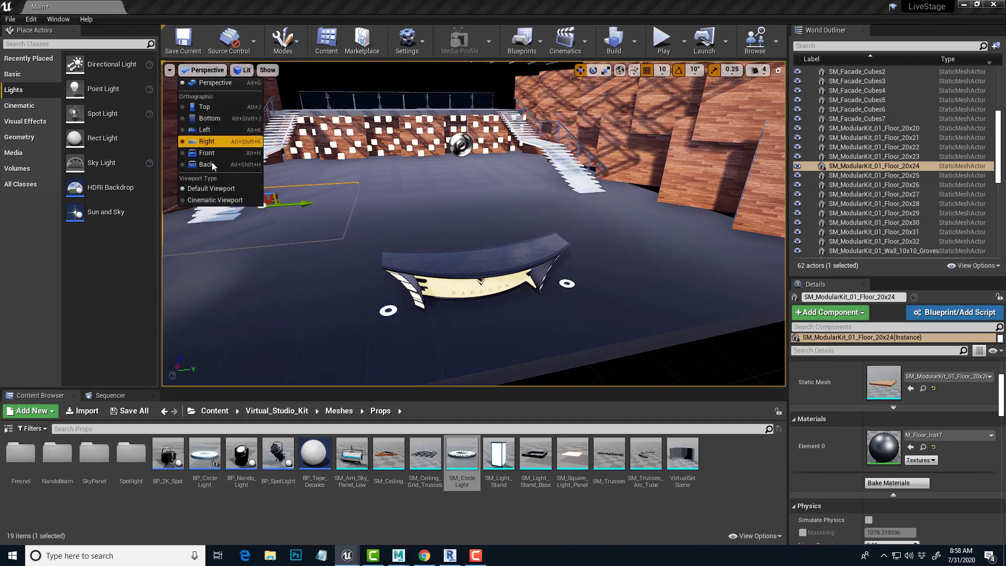
pyautogui.keyDown('alt'); pyautogui.moveTo(288, 287); pyautogui.dragTo(325, 278); pyautogui.keyUp('alt')
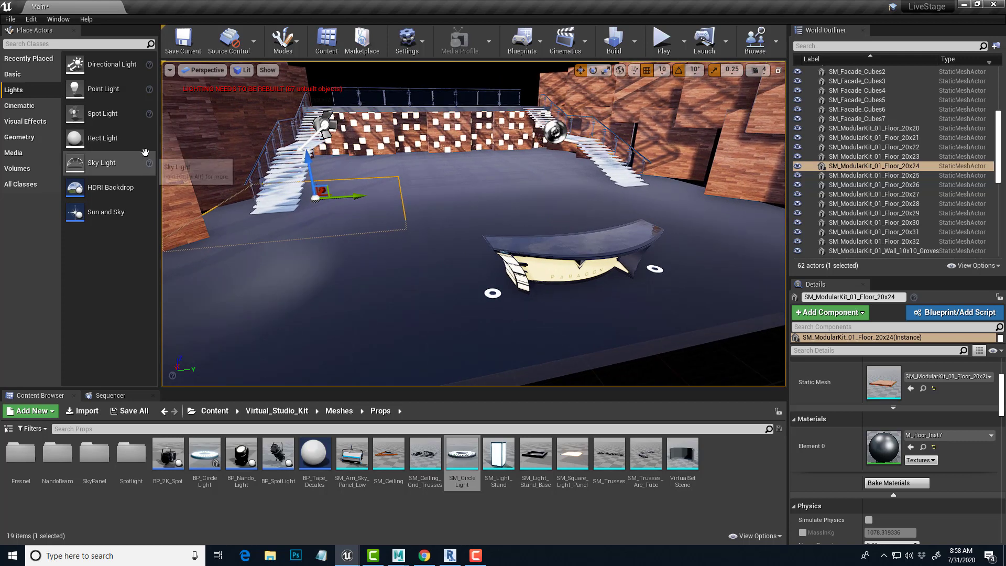
pyautogui.moveTo(77, 142); pyautogui.dragTo(425, 183)
pyautogui.press('r')
pyautogui.keyDown('alt'); pyautogui.moveTo(408, 238); pyautogui.dragTo(335, 237); pyautogui.keyUp('alt')
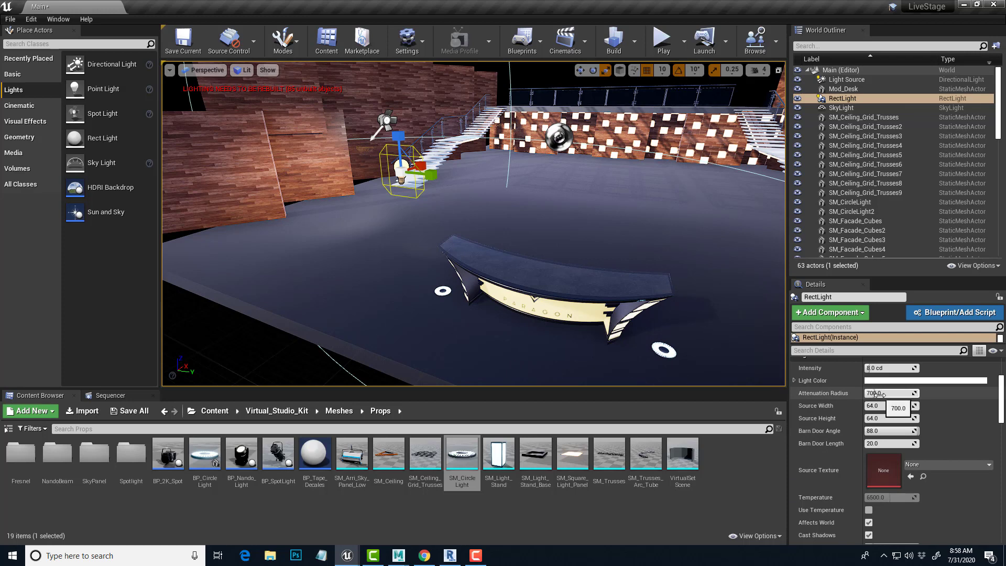
pyautogui.moveTo(880, 406); pyautogui.dragTo(901, 419)
# Step: Rotate the rect light about 40° so it shines down onto the floor beside the desk
pyautogui.press('e')
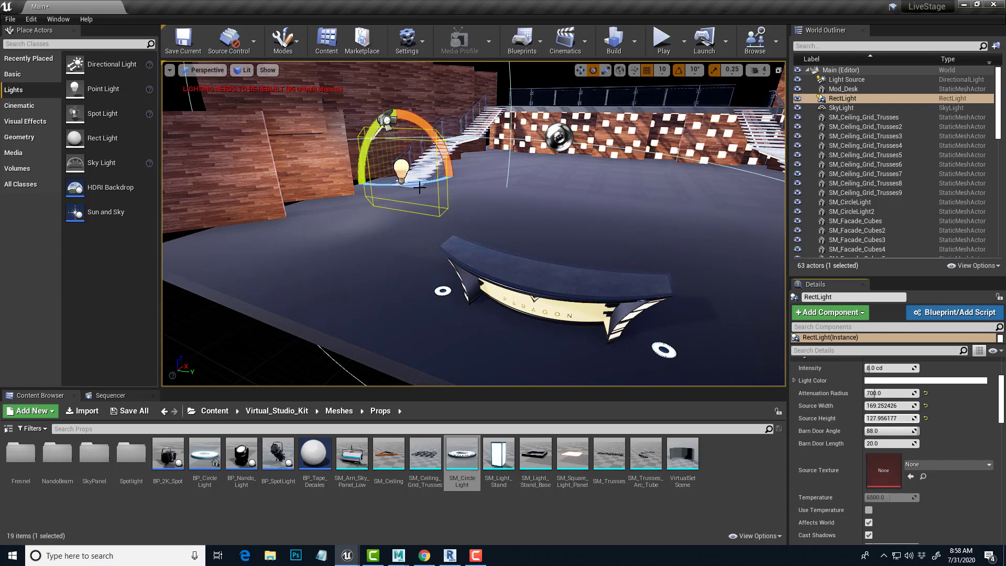
pyautogui.moveTo(419, 187)
pyautogui.mouseDown()
pyautogui.moveTo(422, 214)
pyautogui.moveTo(428, 198)
pyautogui.mouseUp()
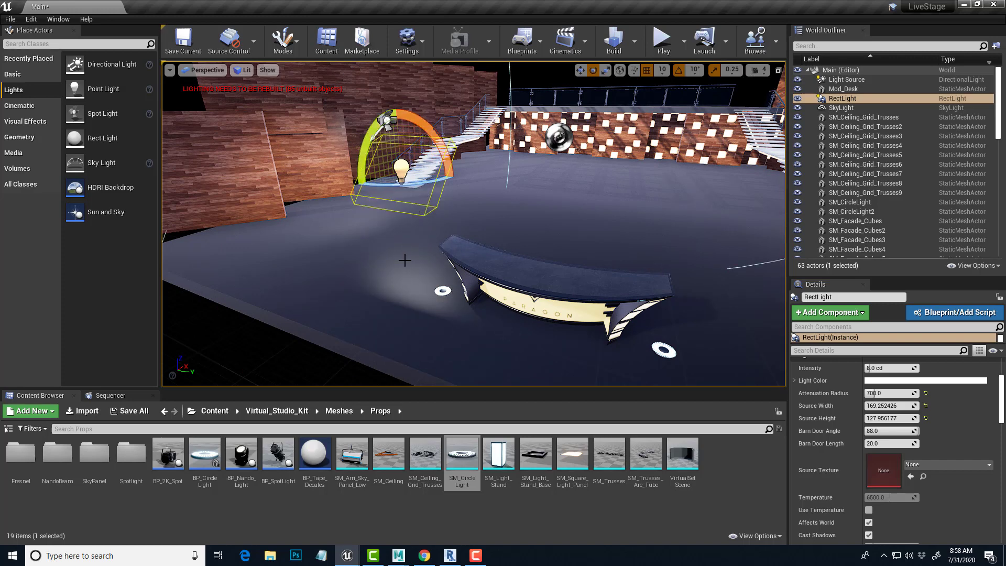
pyautogui.keyDown('alt'); pyautogui.moveTo(334, 256); pyautogui.dragTo(397, 259); pyautogui.keyUp('alt')
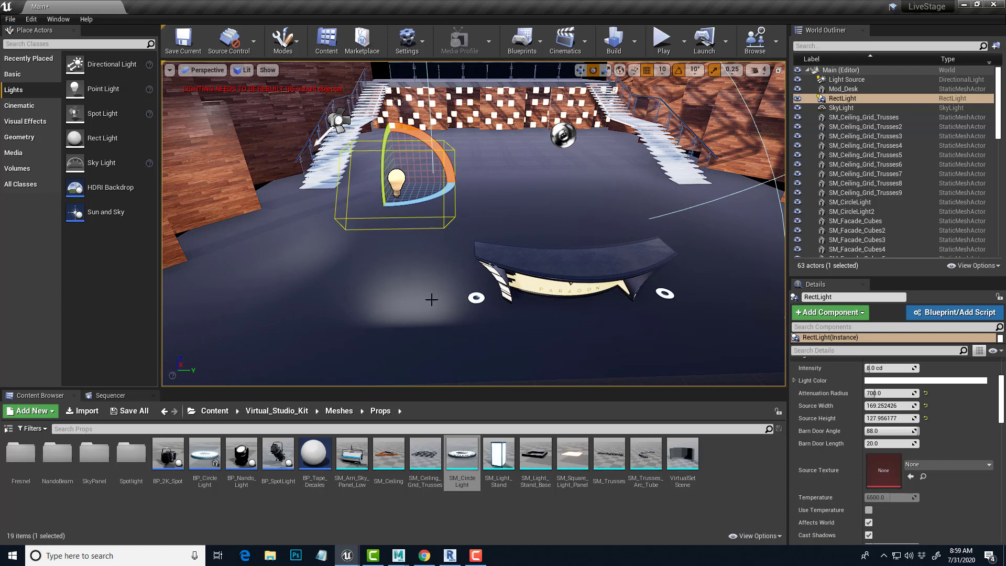
pyautogui.moveTo(472, 226); pyautogui.dragTo(576, 199, button='middle')
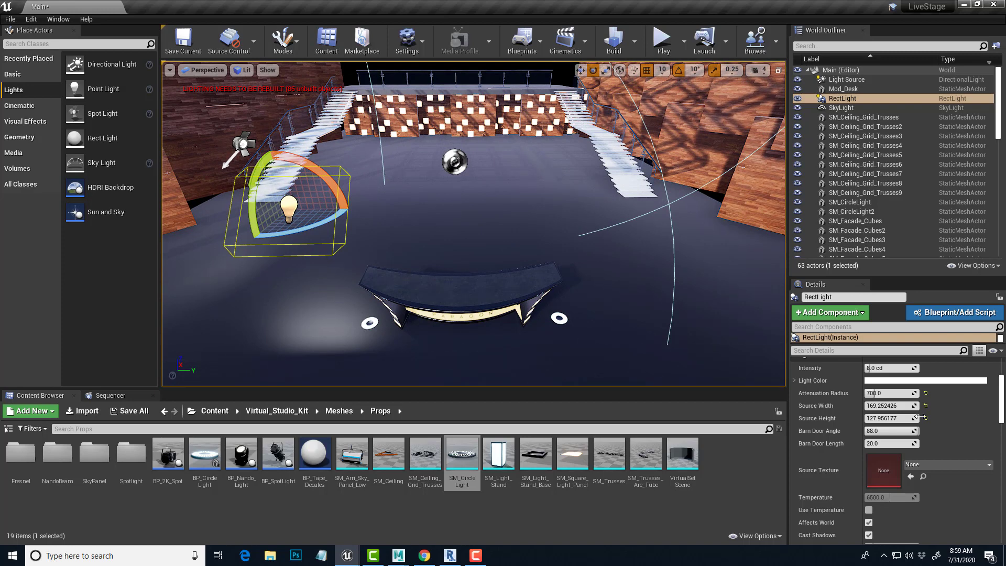
# Step: Set the mobility of both the rect light and the spot light to Static
pyautogui.scroll(3, 855, 409)
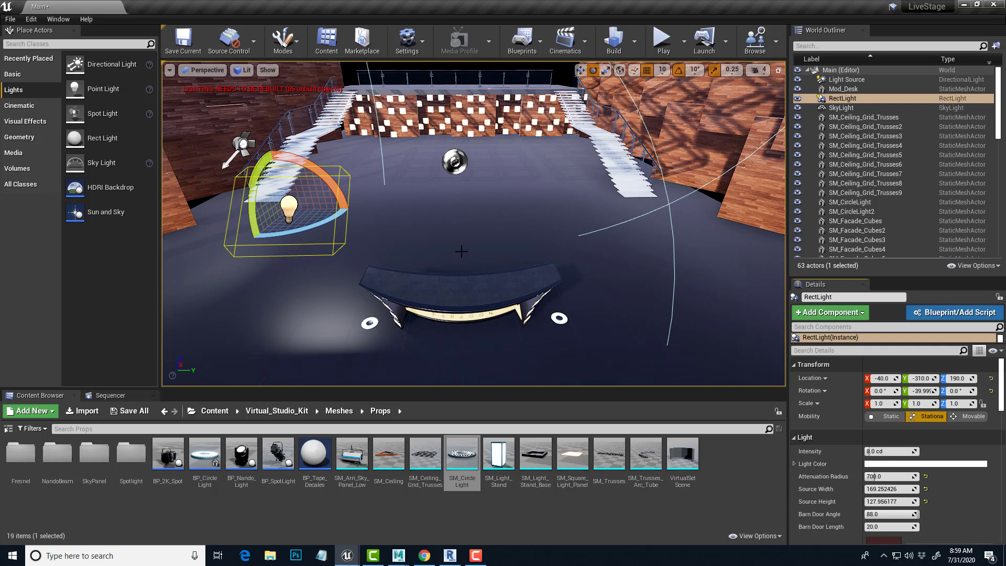
pyautogui.moveTo(471, 287); pyautogui.dragTo(469, 248, button='right')
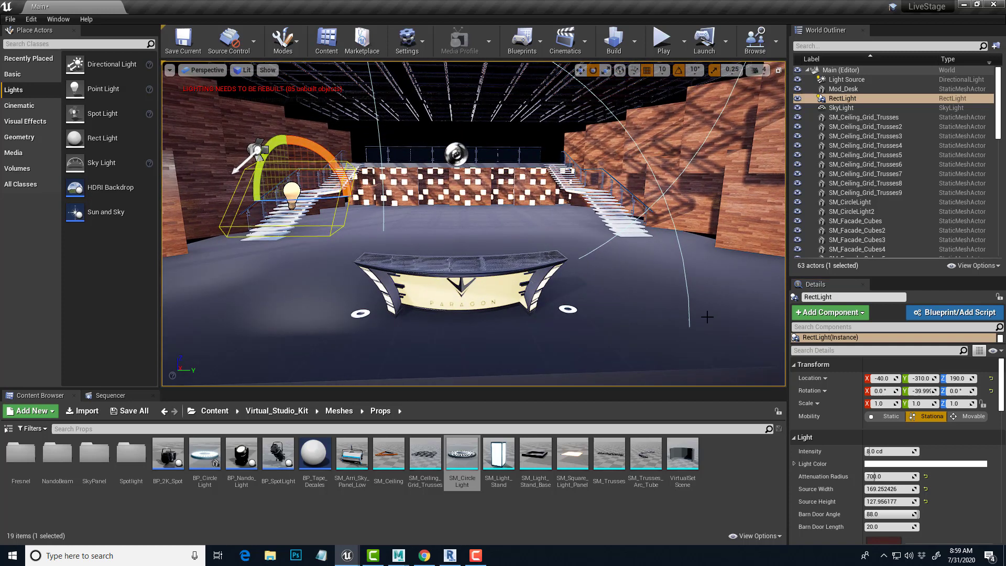
pyautogui.click(889, 417)
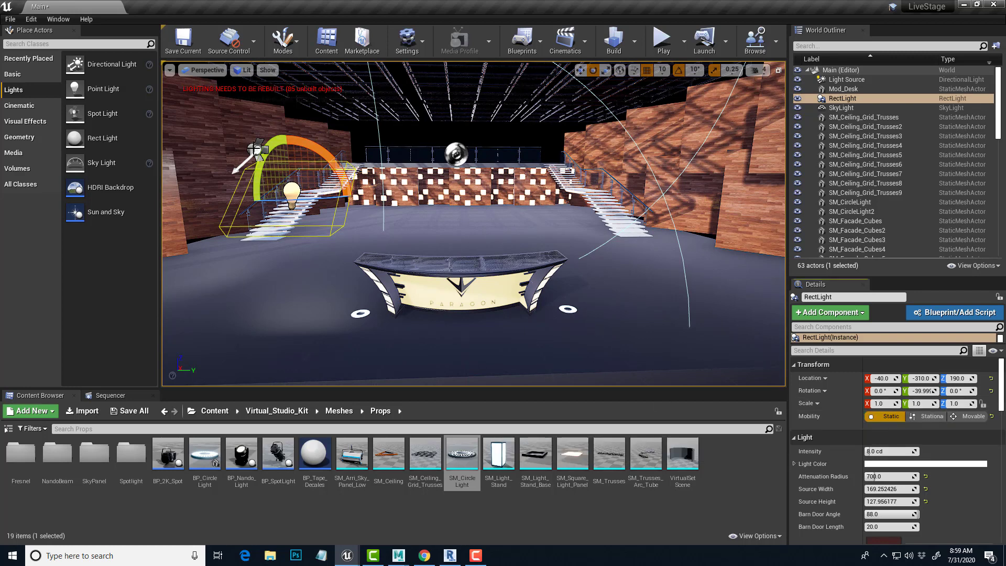
pyautogui.click(257, 151)
pyautogui.click(888, 417)
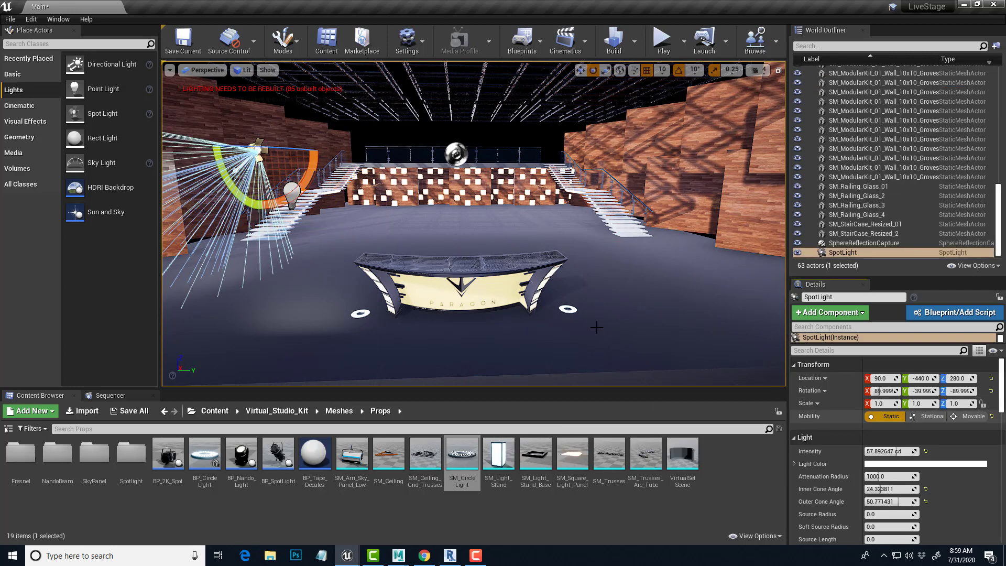
# Step: Hide the directional light named Light Source in the level
pyautogui.scroll(-2, 302, 235)
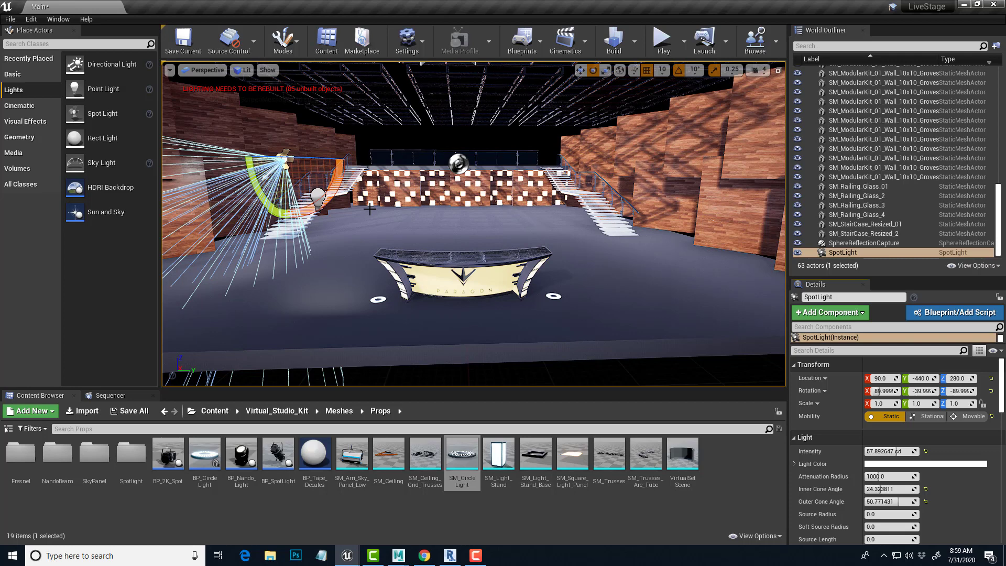
pyautogui.keyDown('alt'); pyautogui.moveTo(412, 212); pyautogui.dragTo(378, 233); pyautogui.keyUp('alt')
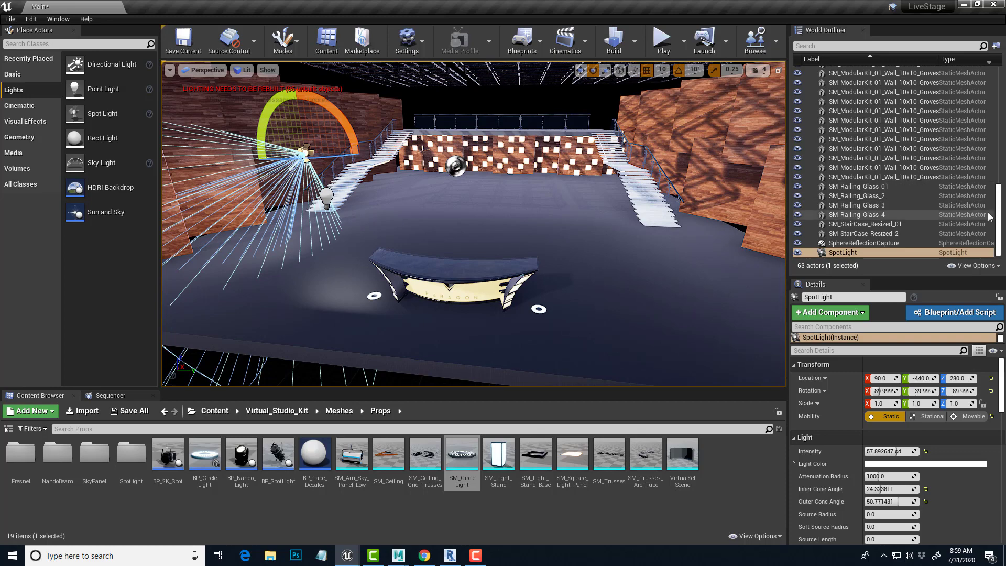
pyautogui.moveTo(741, 180); pyautogui.dragTo(770, 178, button='right')
pyautogui.moveTo(503, 213); pyautogui.dragTo(488, 220, button='right')
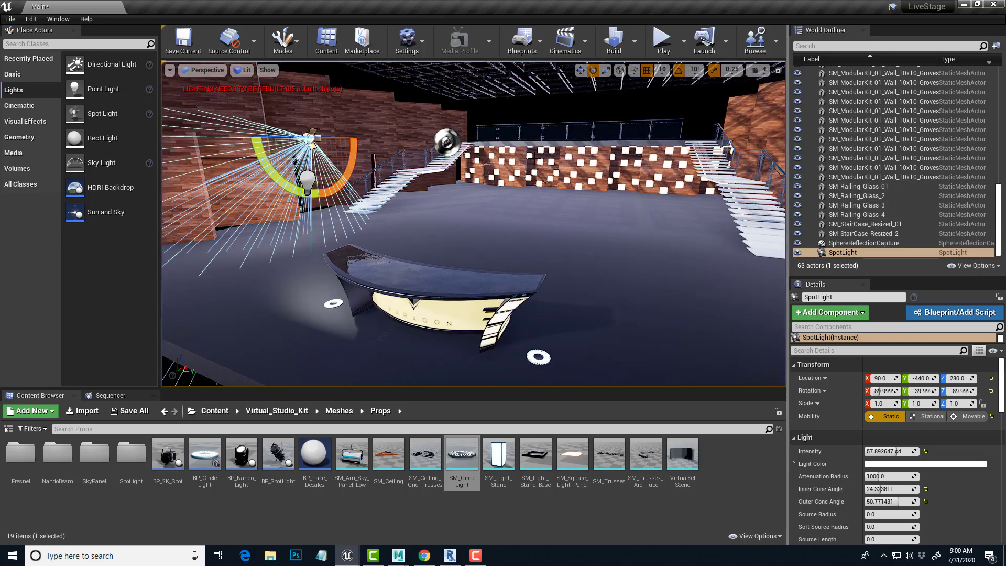
pyautogui.moveTo(999, 220); pyautogui.dragTo(1002, 77)
pyautogui.moveTo(529, 230); pyautogui.dragTo(531, 183, button='middle')
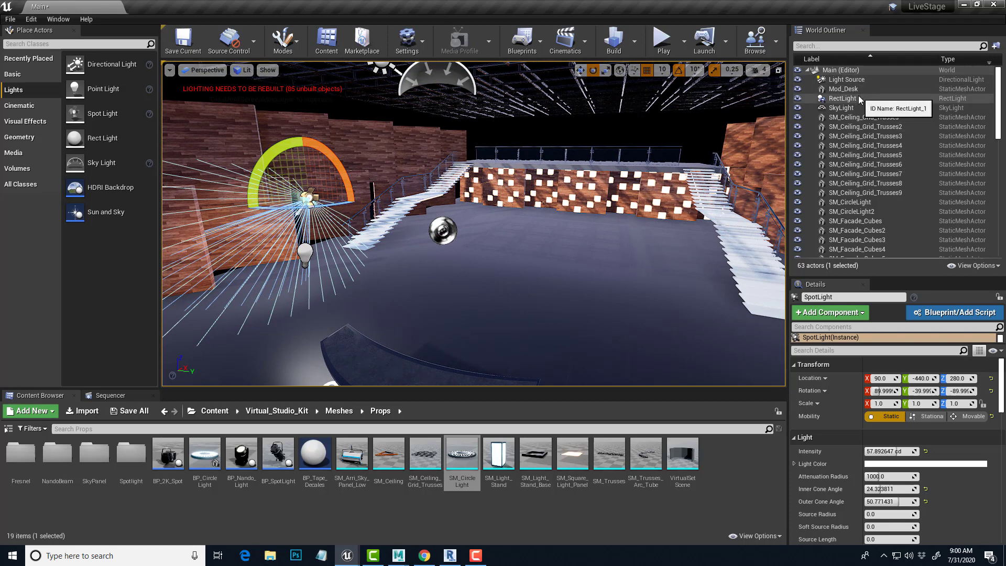
pyautogui.click(810, 80)
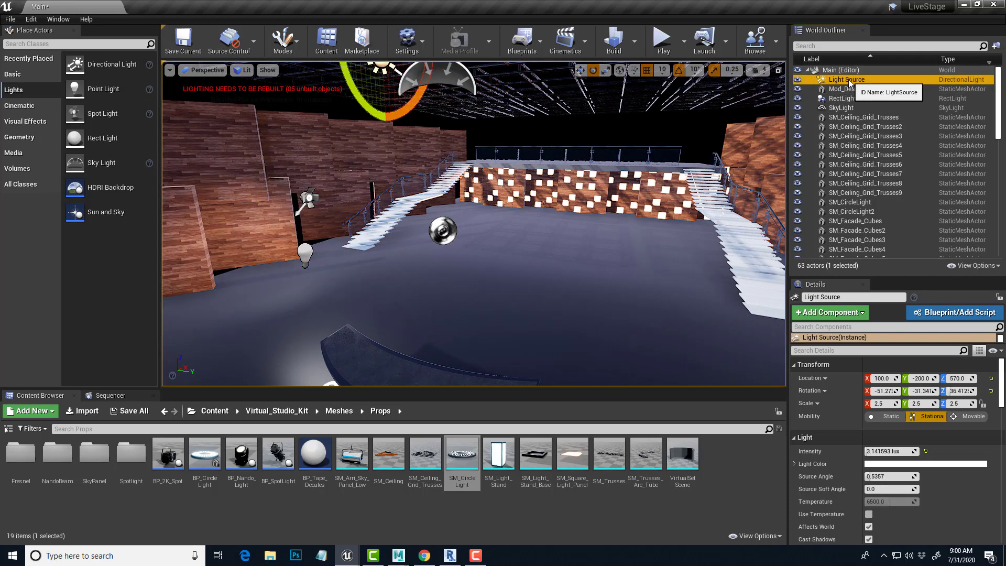
pyautogui.click(798, 82)
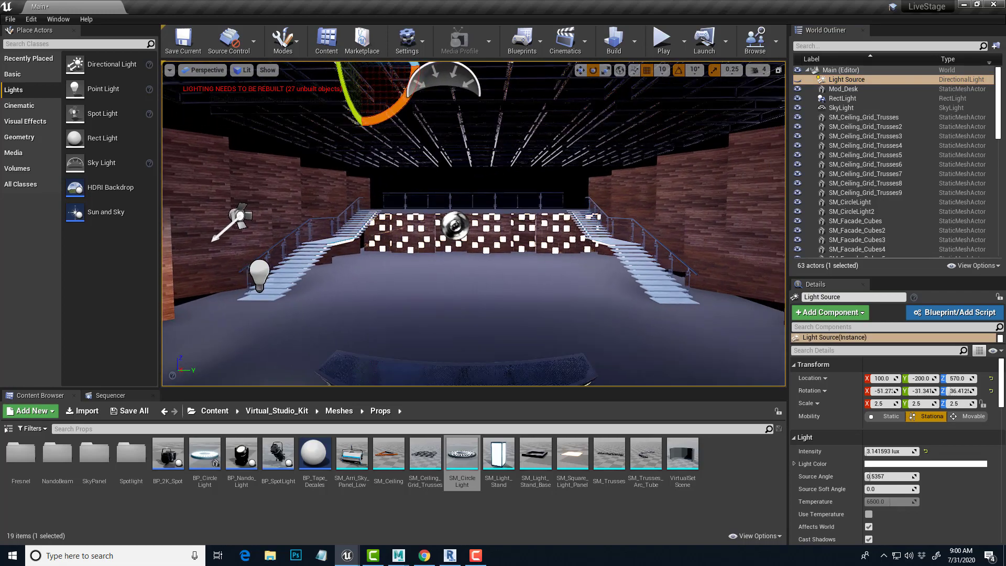
# Step: Build only the lighting for the stage with the directional light hidden
pyautogui.moveTo(491, 280)
pyautogui.keyDown('alt'); pyautogui.mouseDown()
pyautogui.moveTo(448, 283)
pyautogui.moveTo(503, 277)
pyautogui.moveTo(472, 293)
pyautogui.moveTo(480, 281)
pyautogui.mouseUp(); pyautogui.keyUp('alt')
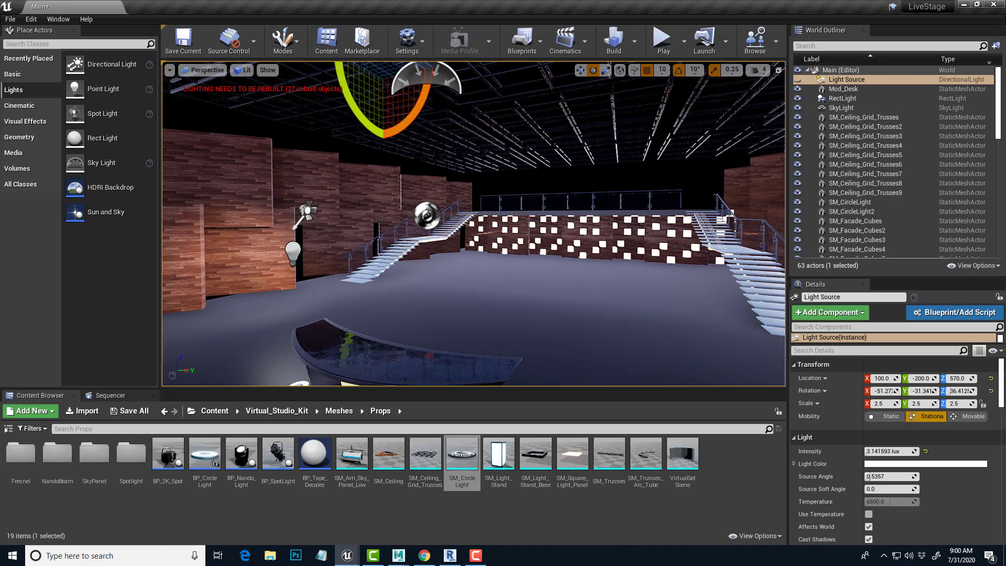
pyautogui.moveTo(470, 274); pyautogui.dragTo(433, 292, button='right')
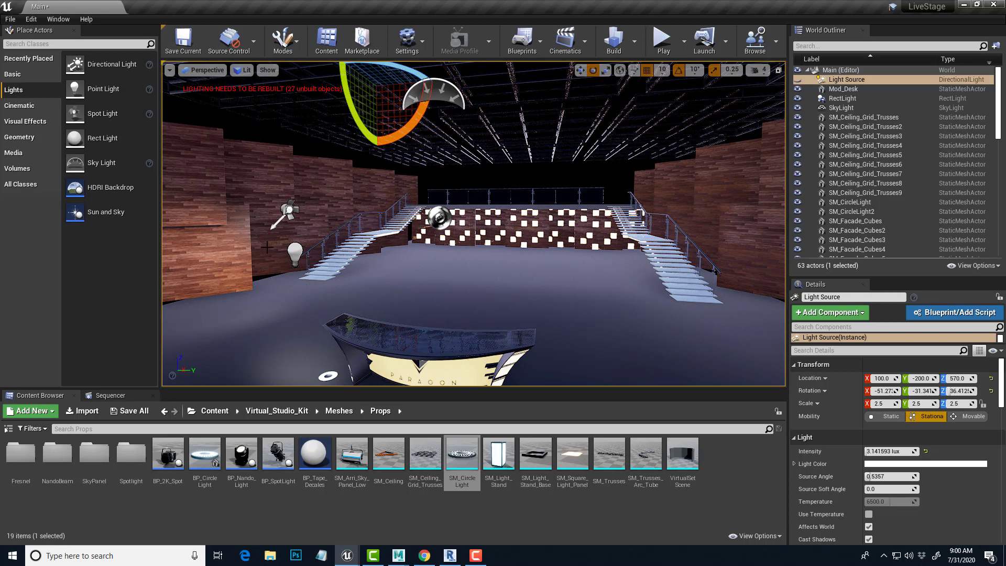
pyautogui.click(634, 45)
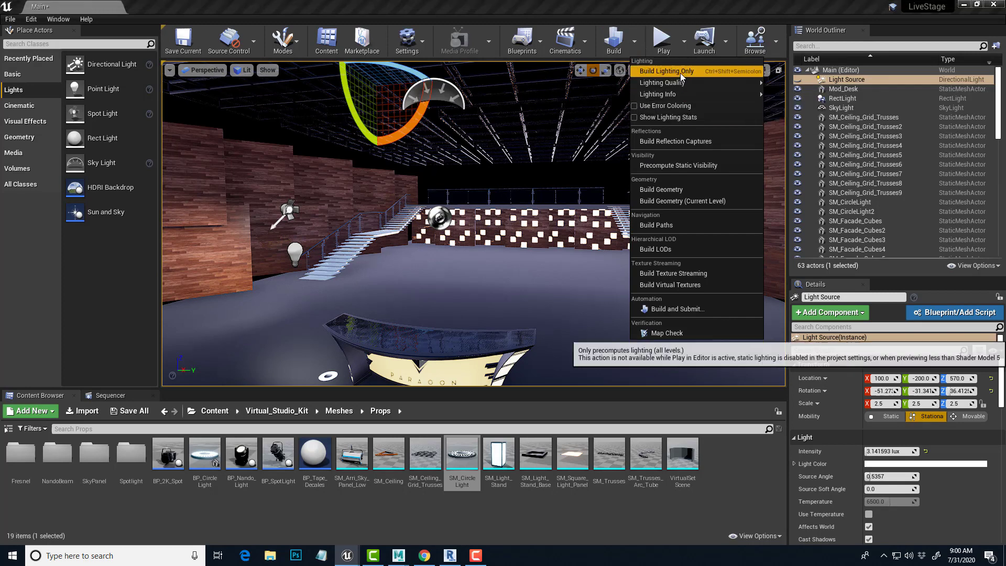
pyautogui.click(680, 73)
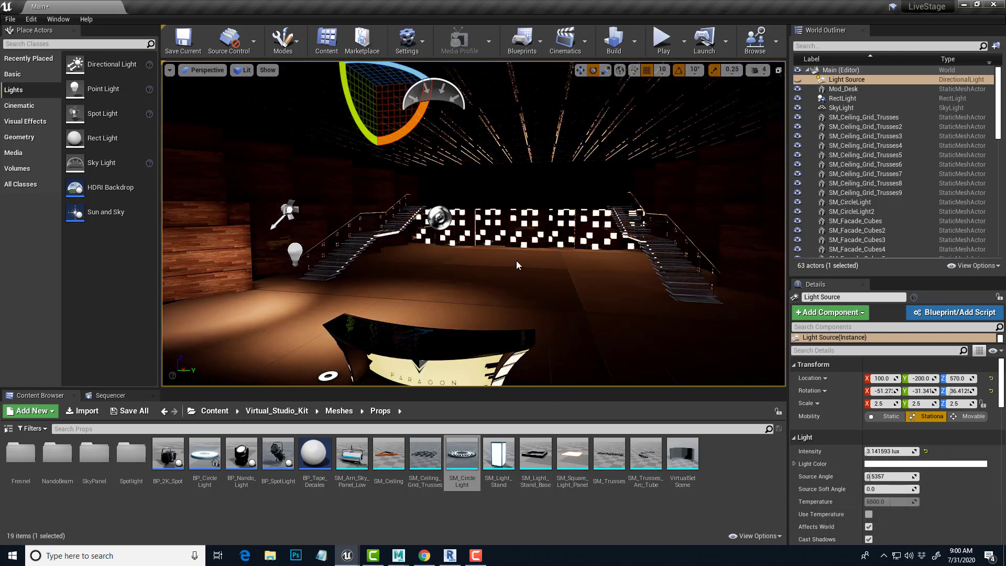
# Step: Place an SM_Light_Stand beside the desk and scale it to 0.25 in X and Y and 1.5 in Z
pyautogui.keyDown('alt'); pyautogui.moveTo(367, 276); pyautogui.dragTo(393, 257); pyautogui.keyUp('alt')
pyautogui.moveTo(366, 275); pyautogui.dragTo(366, 275, button='right')
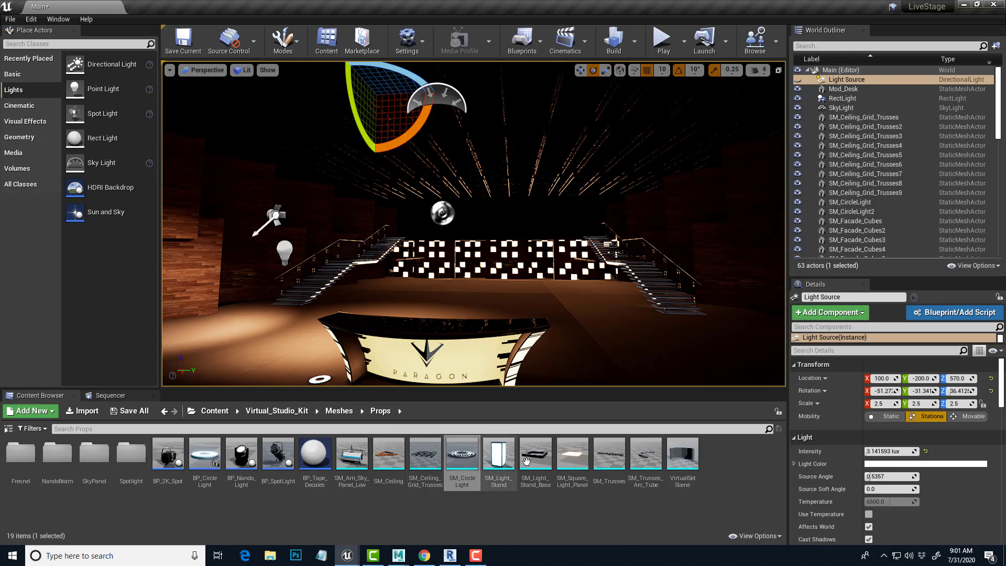
pyautogui.moveTo(498, 454); pyautogui.dragTo(593, 340)
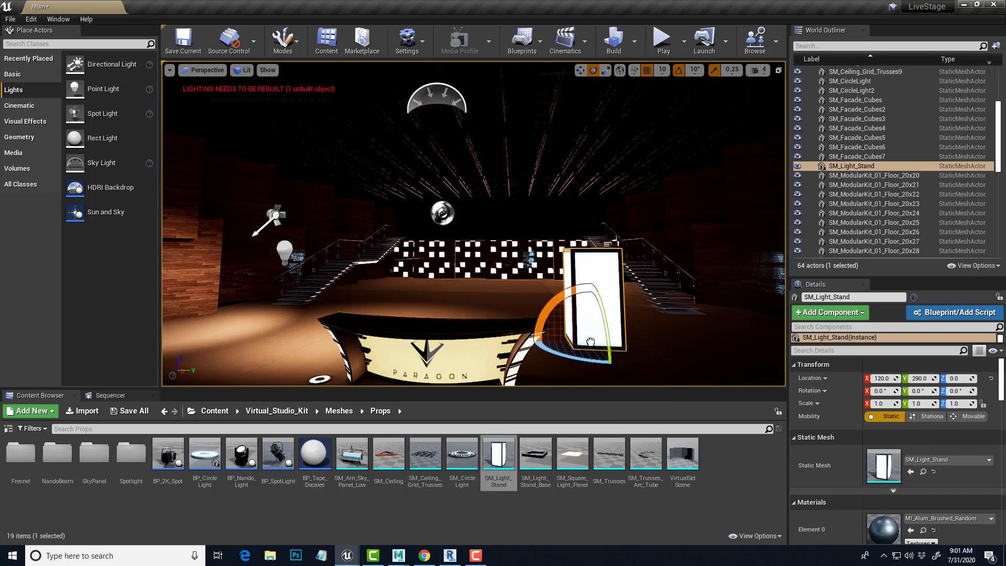
pyautogui.press('r')
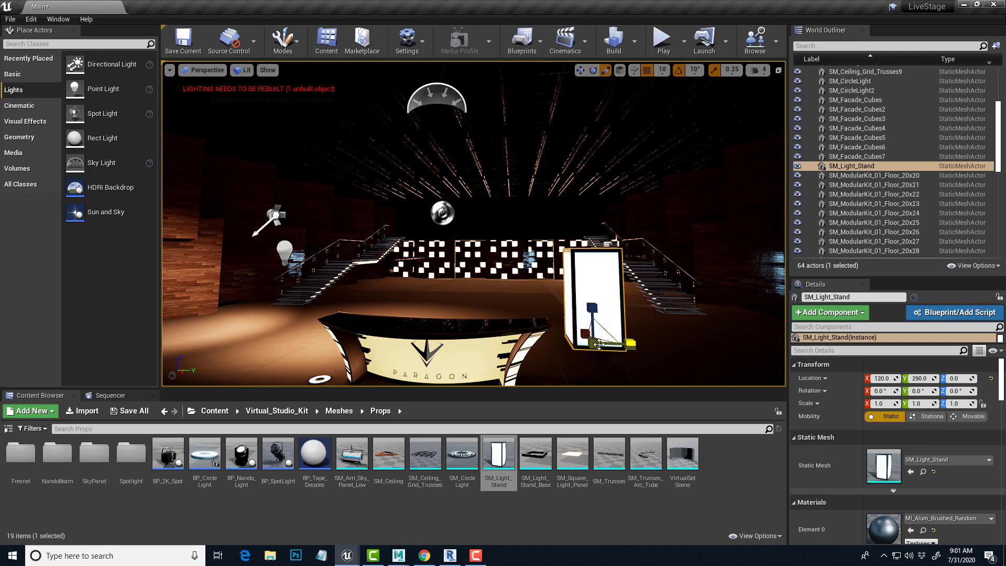
pyautogui.moveTo(594, 342); pyautogui.dragTo(580, 344)
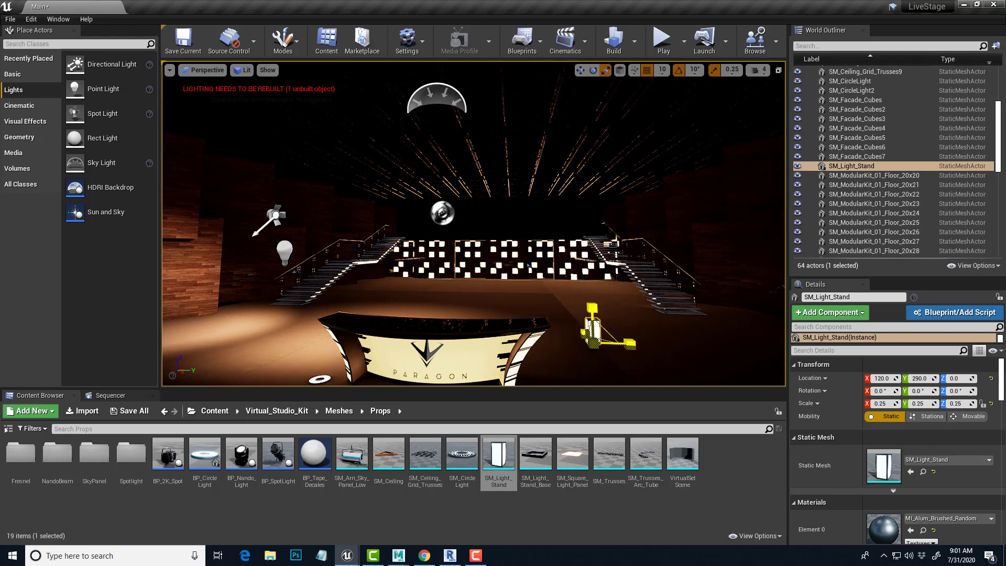
pyautogui.moveTo(592, 308); pyautogui.dragTo(591, 274)
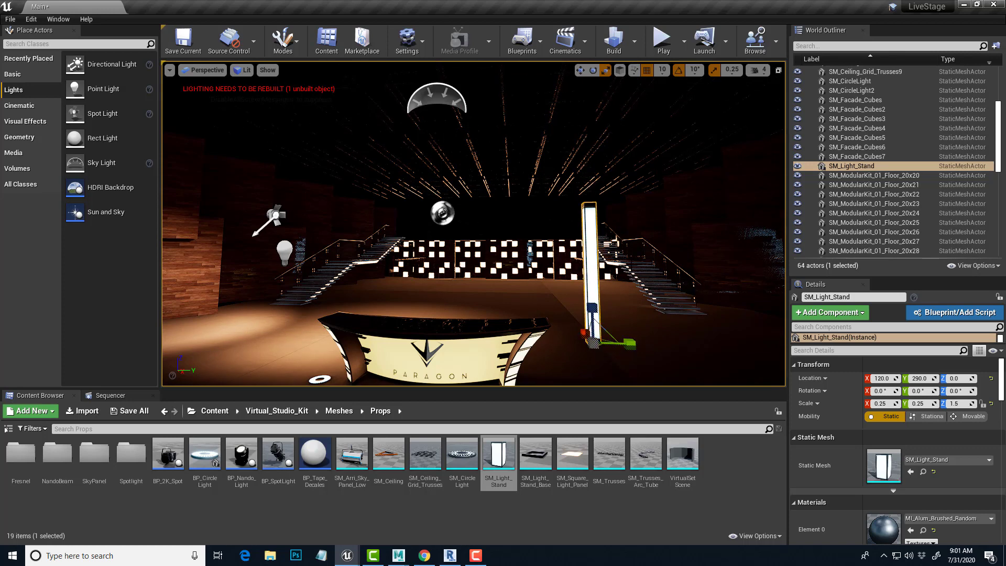
pyautogui.keyDown('alt'); pyautogui.moveTo(474, 236); pyautogui.dragTo(524, 236); pyautogui.keyUp('alt')
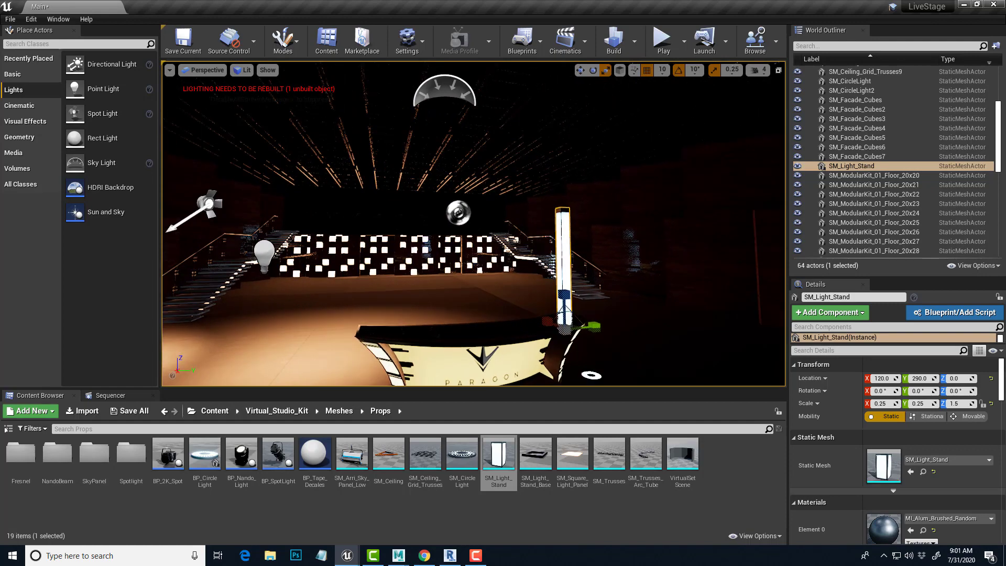
pyautogui.moveTo(416, 289)
pyautogui.mouseDown(button='right')
pyautogui.moveTo(393, 289)
pyautogui.moveTo(416, 288)
pyautogui.mouseUp(button='right')
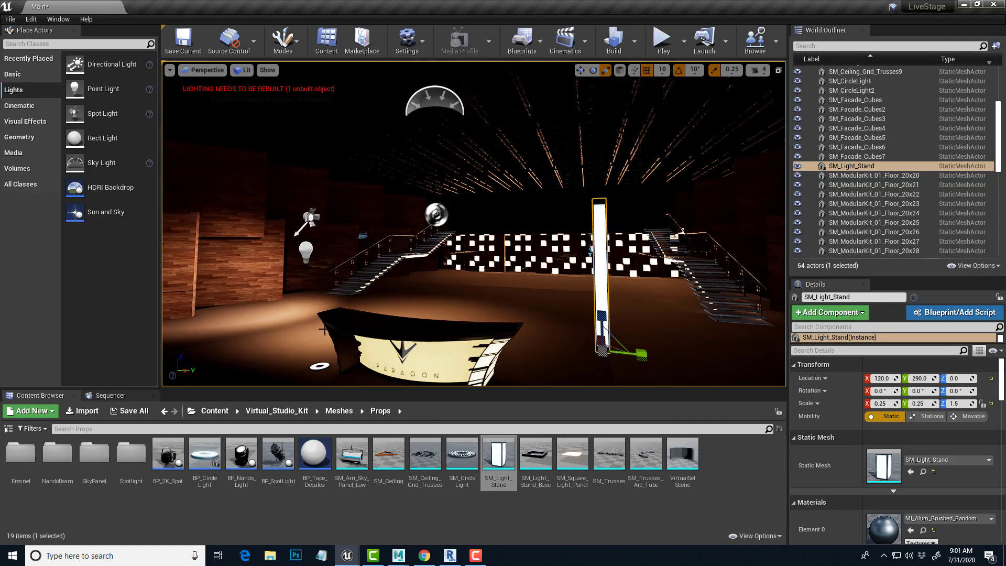
pyautogui.keyDown('alt'); pyautogui.moveTo(415, 288); pyautogui.dragTo(466, 288); pyautogui.keyUp('alt')
pyautogui.keyDown('alt'); pyautogui.moveTo(466, 288); pyautogui.dragTo(445, 257, button='middle'); pyautogui.keyUp('alt')
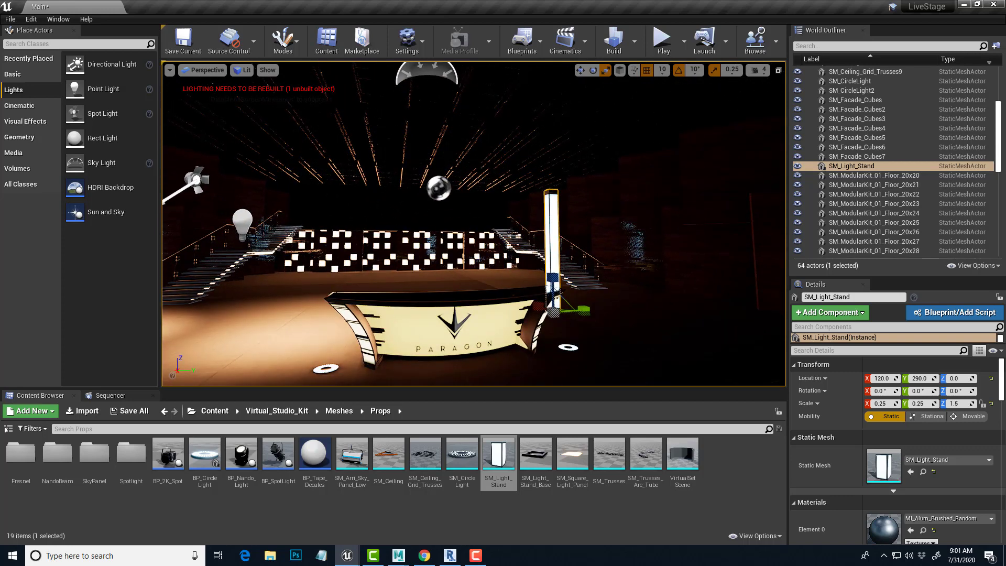